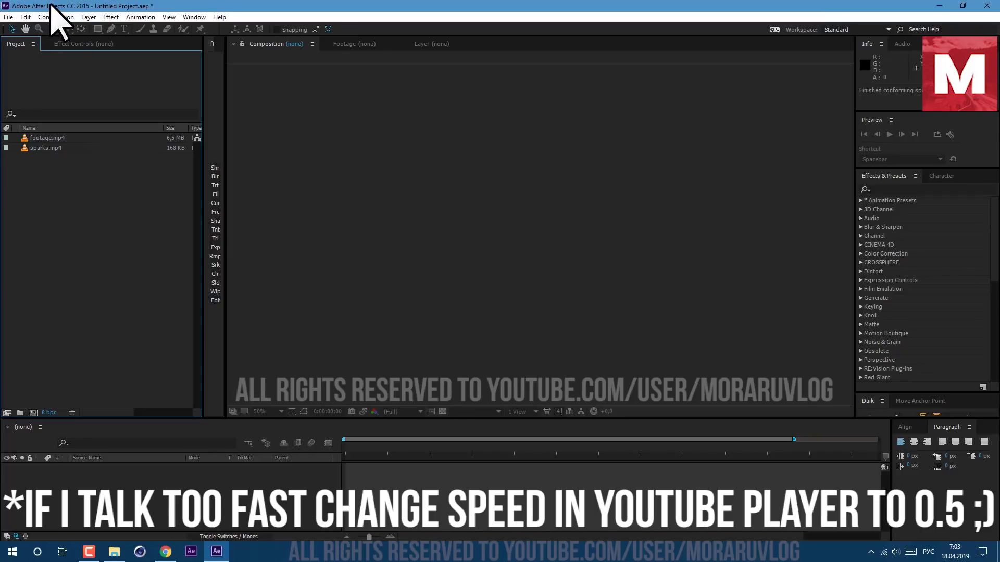
# - Create a new composition from the footage.mp4 clip
pyautogui.click(47, 139)
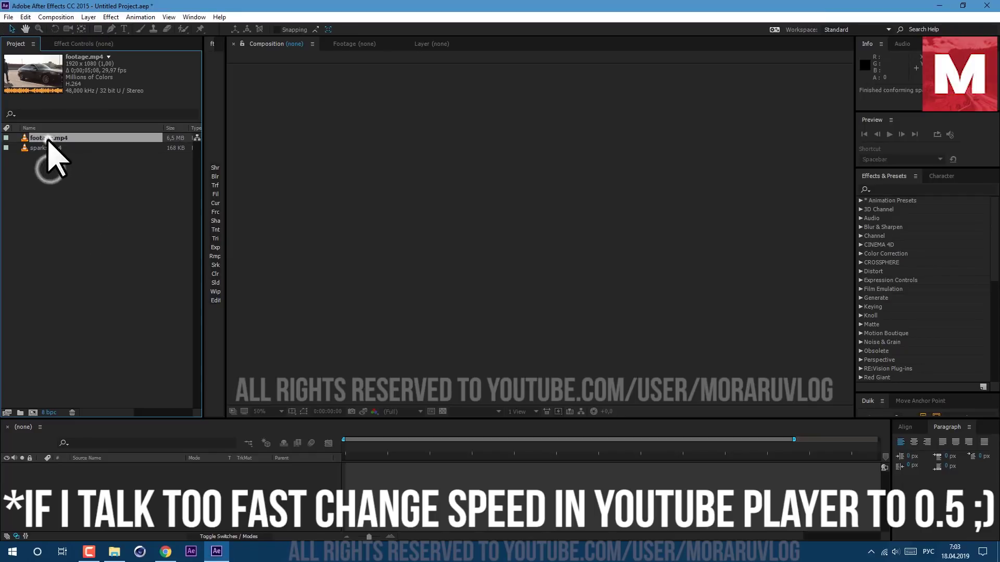
pyautogui.moveTo(73, 140); pyautogui.dragTo(36, 414)
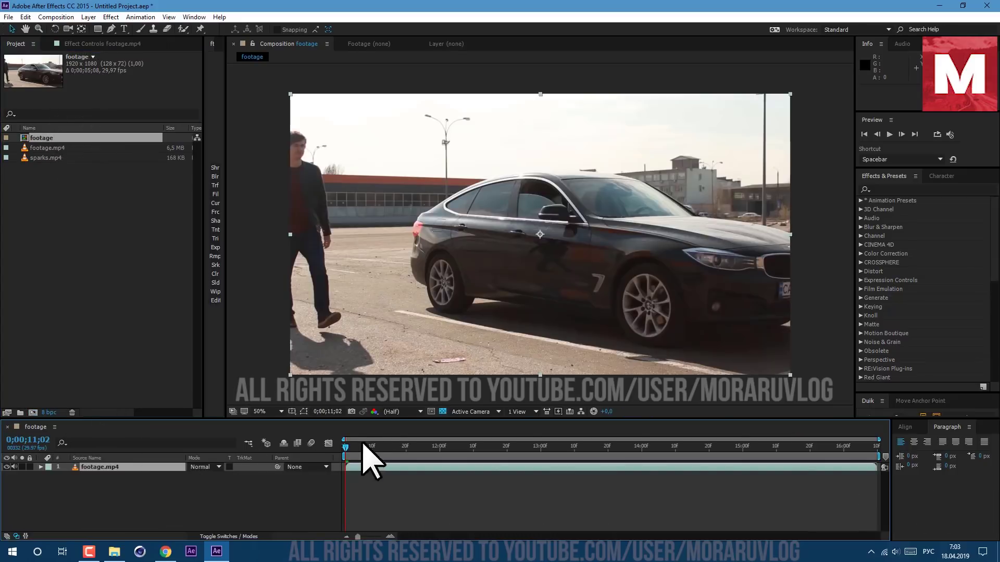
pyautogui.moveTo(358, 448); pyautogui.dragTo(391, 448)
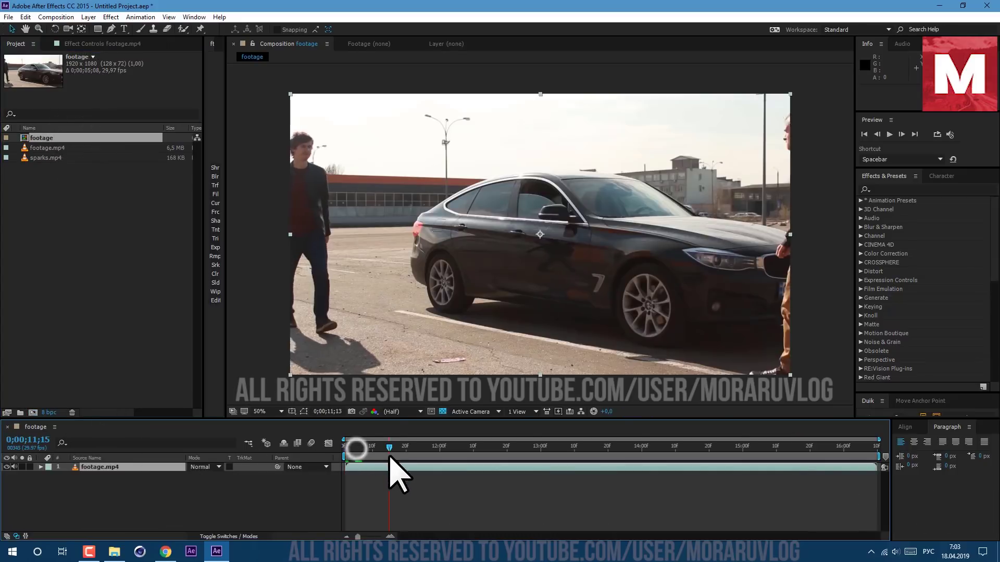
# - Add a full-frame white solid named "lightning" above the footage and set its opacity to 0%
pyautogui.click(89, 17)
pyautogui.moveTo(125, 29)
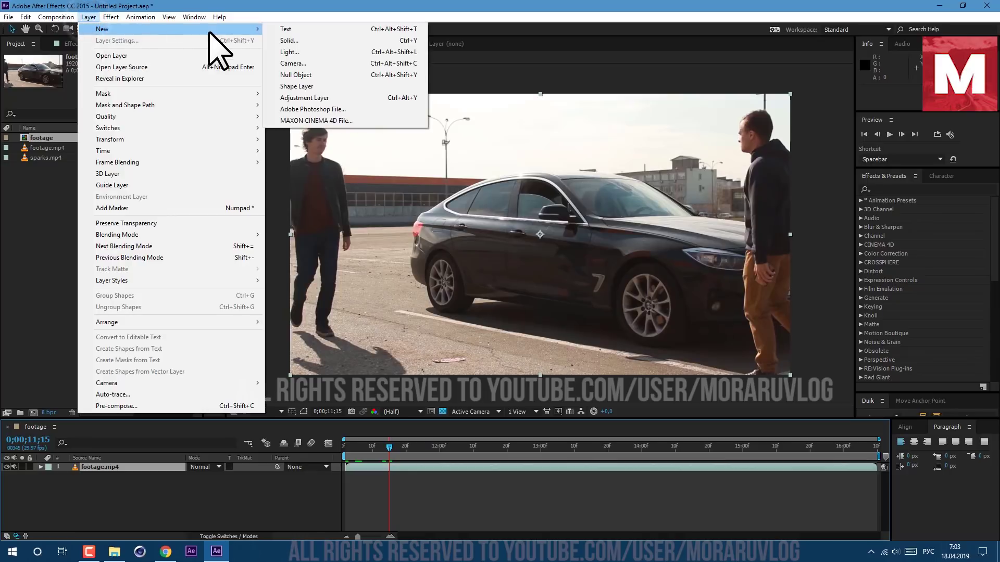
pyautogui.click(275, 41)
pyautogui.write('lightning')
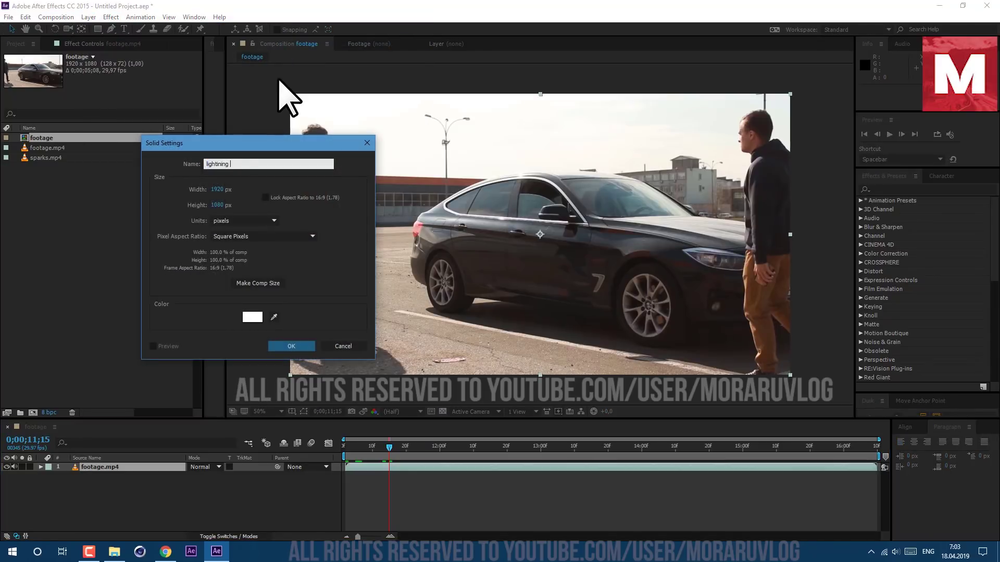
pyautogui.press('Return')
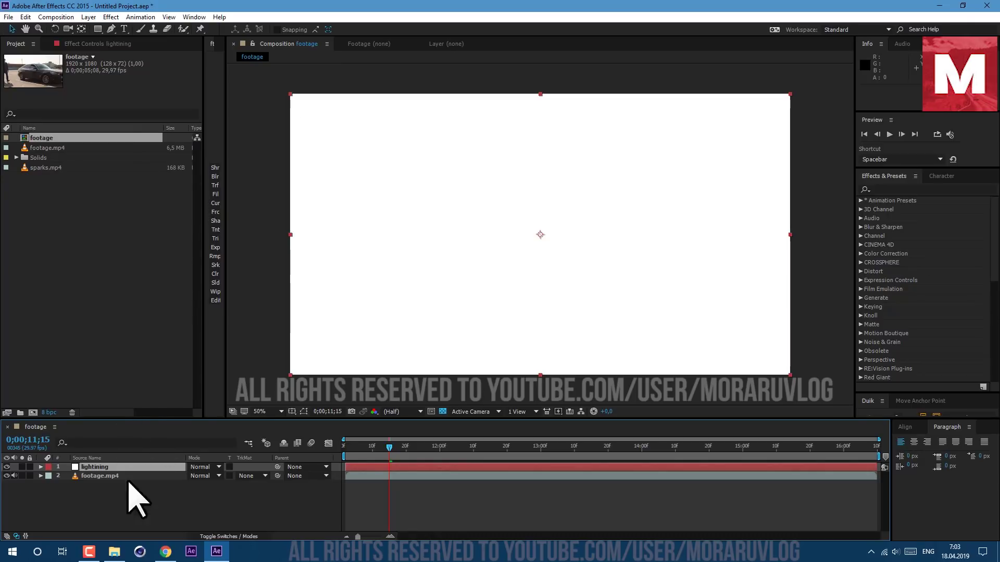
pyautogui.press('t')
pyautogui.moveTo(194, 476); pyautogui.dragTo(21, 483)
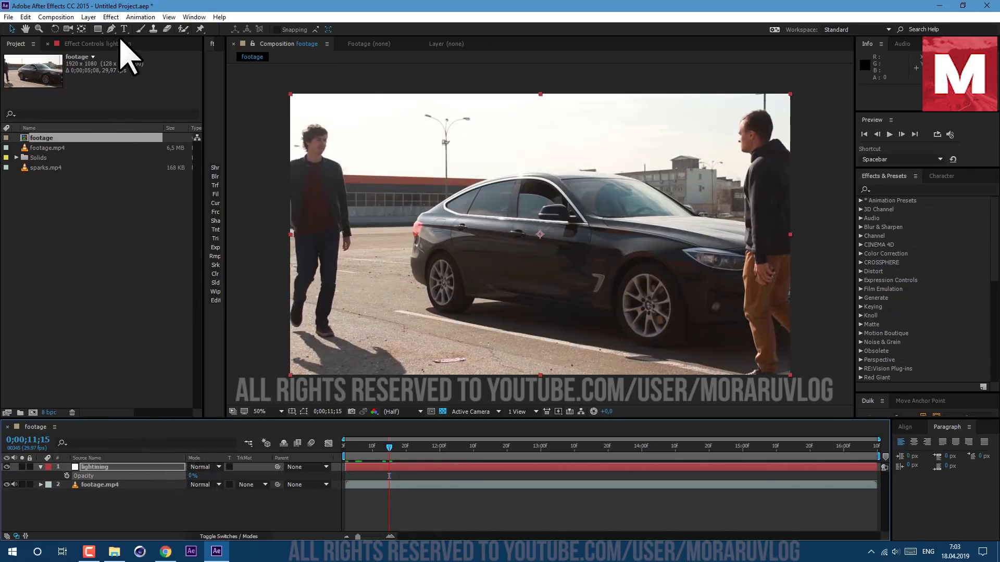
# - Trim the start of the lightning layer to 0;00;12;18
pyautogui.click(111, 29)
pyautogui.moveTo(390, 449); pyautogui.dragTo(502, 468)
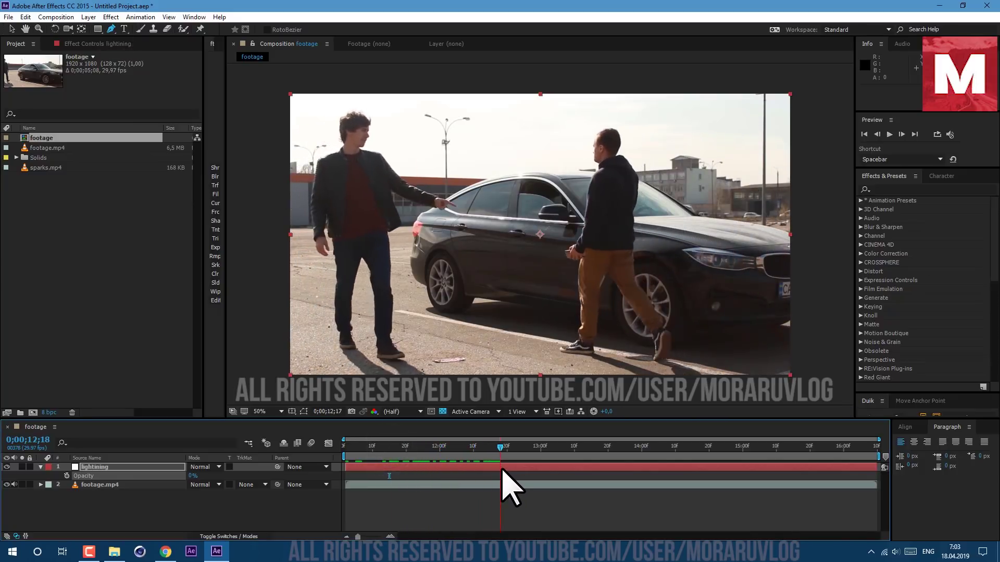
pyautogui.moveTo(344, 466); pyautogui.dragTo(499, 470)
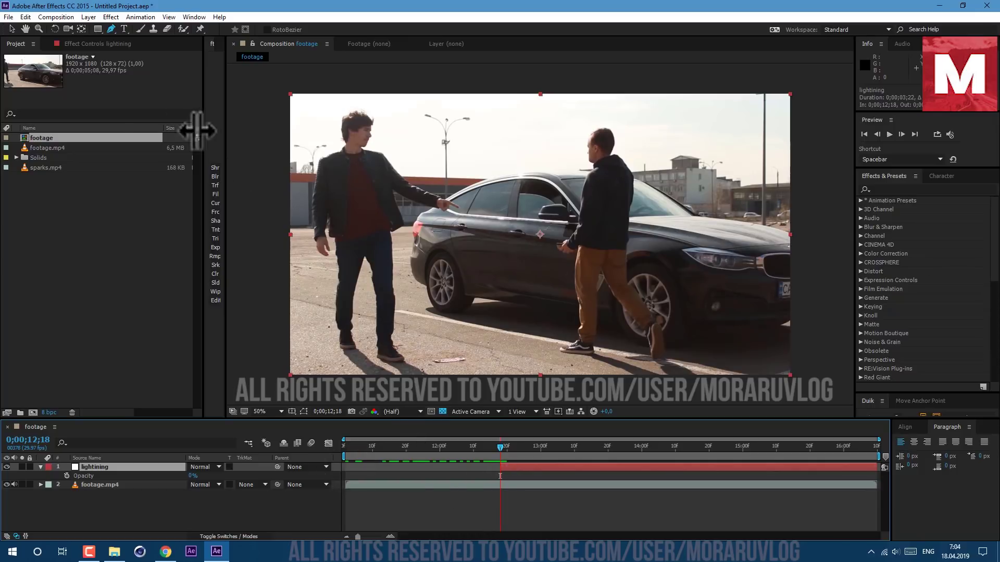
# - Draw an open four-point mask path on the lightning layer between the two men's hands and keyframe its Mask Path
pyautogui.click(458, 209)
pyautogui.click(495, 225)
pyautogui.click(535, 233)
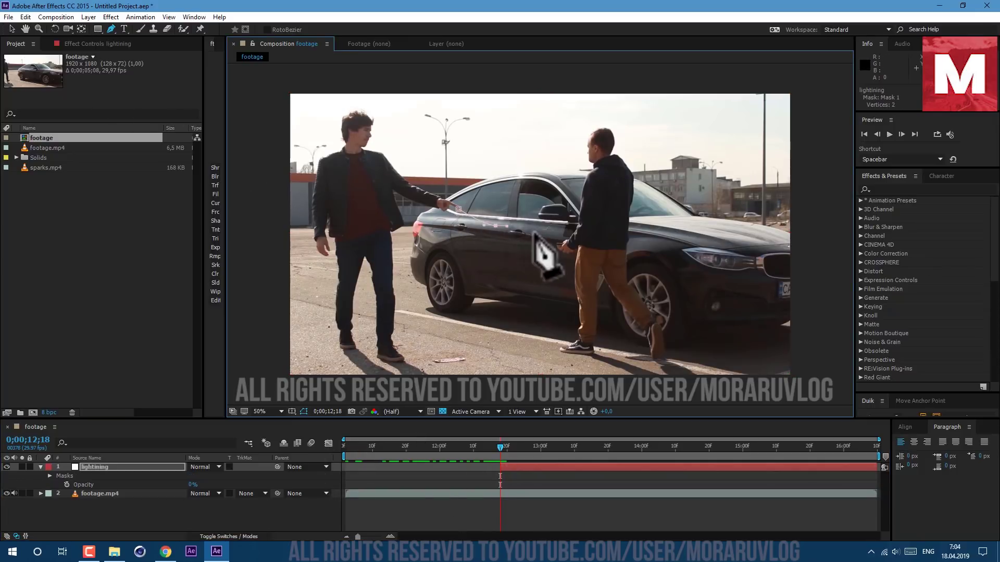
pyautogui.click(560, 245)
pyautogui.click(49, 475)
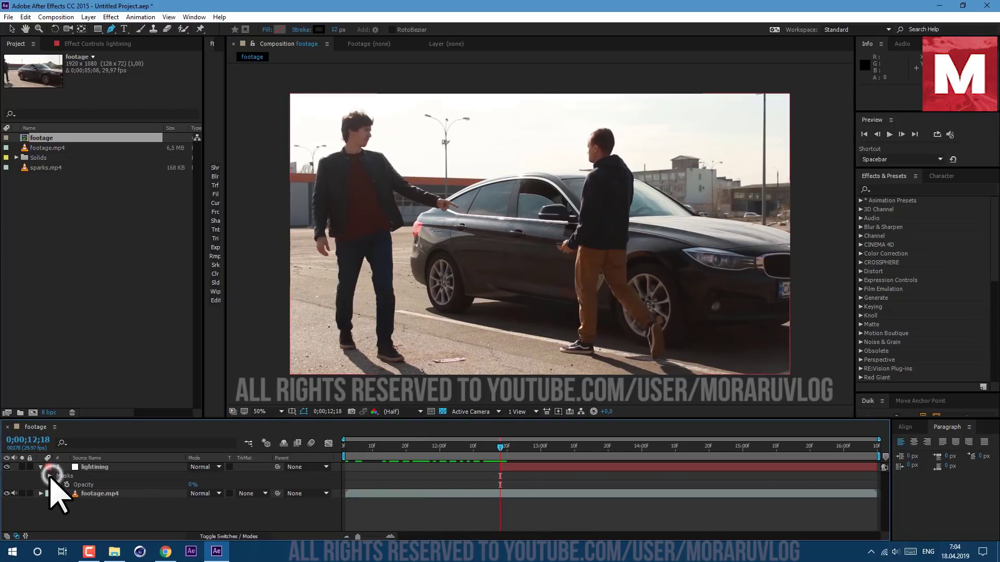
pyautogui.click(58, 485)
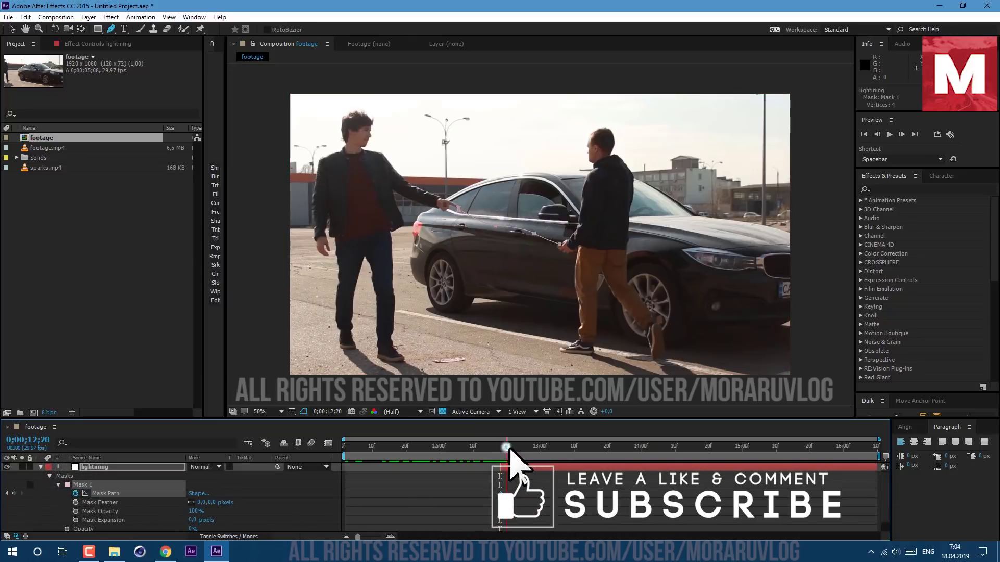
# - Reshape the mask path at 0;00;12;24 so it runs from the pointing finger to the phone in the other man's hand
pyautogui.click(520, 447)
pyautogui.press('.')
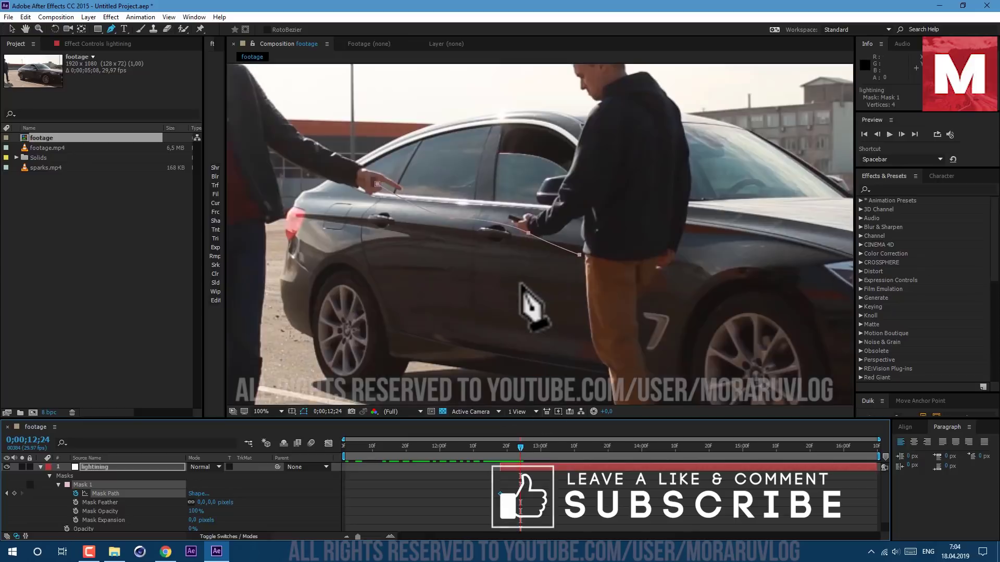
pyautogui.press('v')
pyautogui.click(536, 250)
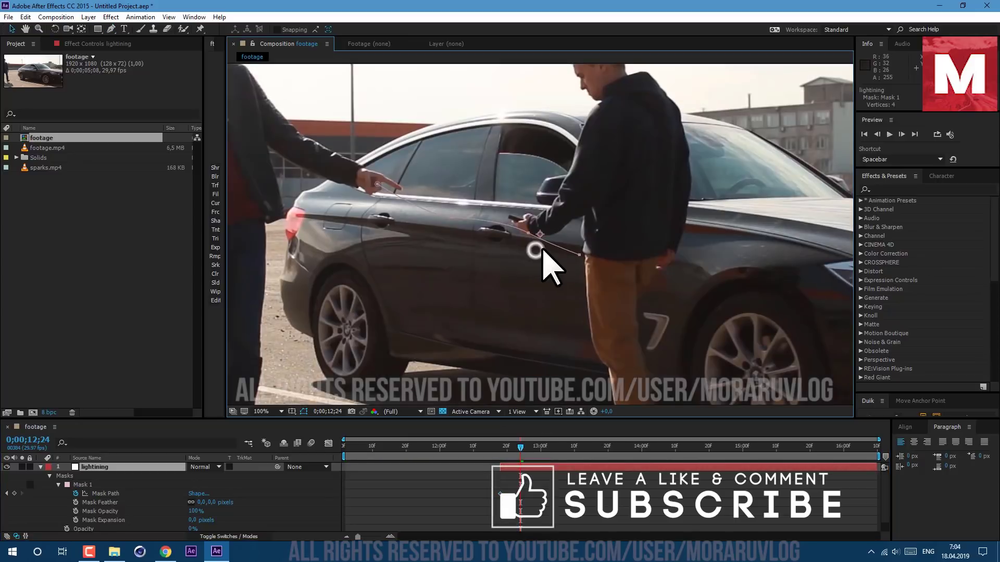
pyautogui.moveTo(580, 255); pyautogui.dragTo(517, 220)
pyautogui.moveTo(528, 233); pyautogui.dragTo(442, 206)
pyautogui.moveTo(377, 183); pyautogui.dragTo(401, 189)
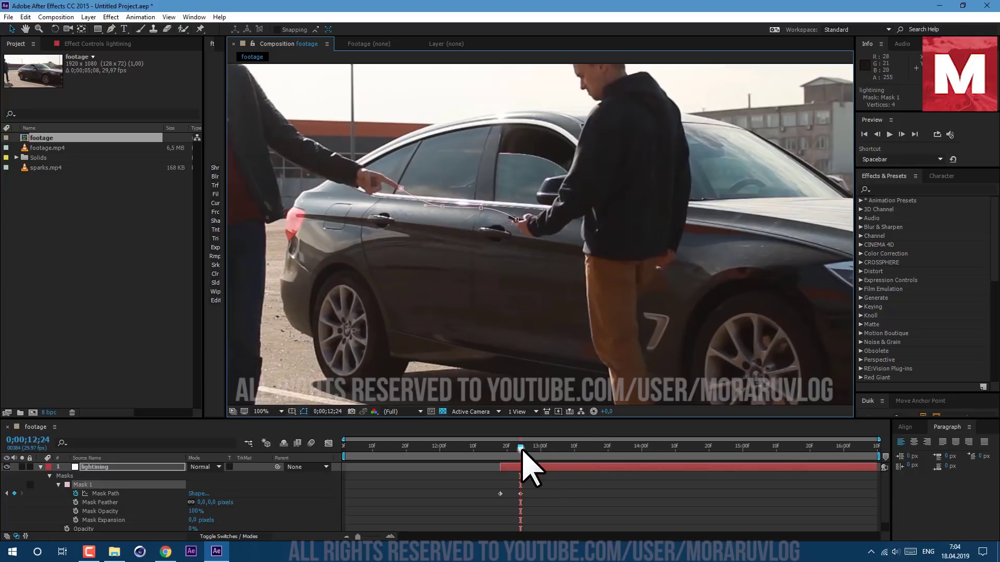
# - Keyframe the mask path to follow both hands at 0;00;13;00, about 0;00;13;06 and 0;00;13;10
pyautogui.moveTo(521, 448); pyautogui.dragTo(541, 450)
pyautogui.moveTo(400, 189); pyautogui.dragTo(408, 193)
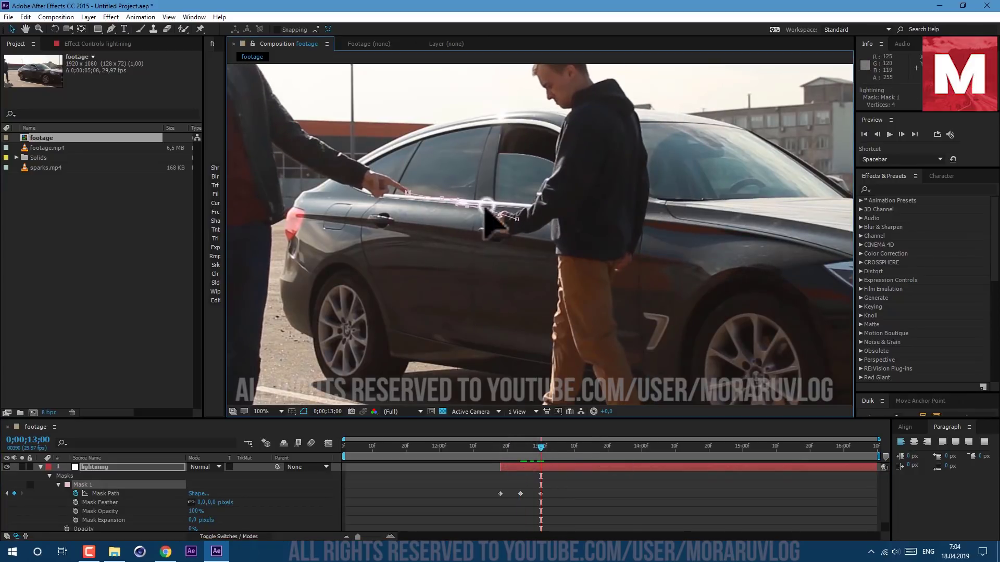
pyautogui.moveTo(541, 448); pyautogui.dragTo(561, 448)
pyautogui.moveTo(494, 214); pyautogui.dragTo(441, 193)
pyautogui.moveTo(408, 192); pyautogui.dragTo(404, 183)
pyautogui.moveTo(561, 448); pyautogui.dragTo(574, 449)
pyautogui.moveTo(489, 210); pyautogui.dragTo(436, 191)
pyautogui.moveTo(404, 184); pyautogui.dragTo(401, 182)
# - Trim the lightning layer's end to just after its last mask keyframe and add an in-between Mask Path keyframe at about 0;00;12;21
pyautogui.moveTo(877, 467); pyautogui.dragTo(588, 469)
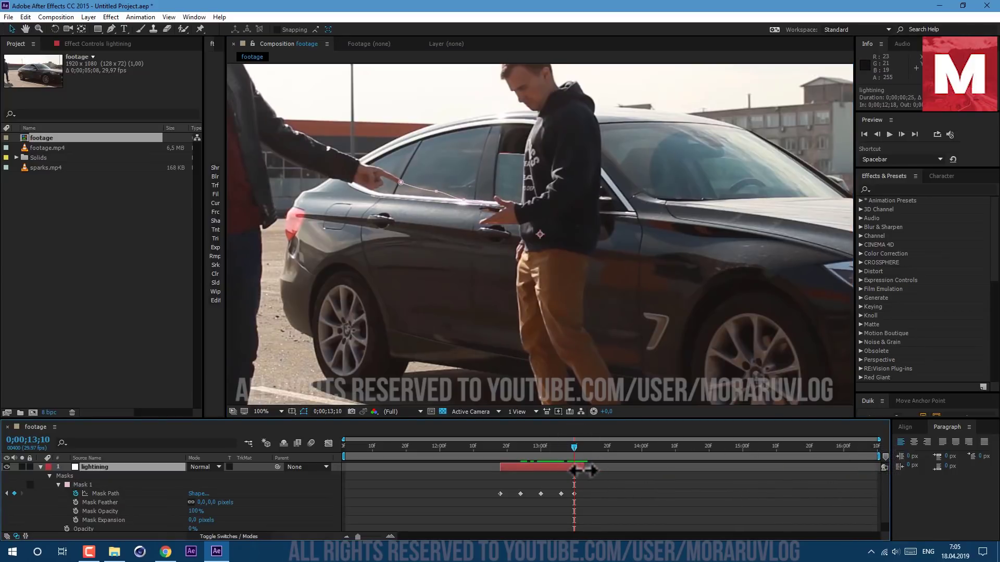
pyautogui.moveTo(511, 448); pyautogui.dragTo(531, 466)
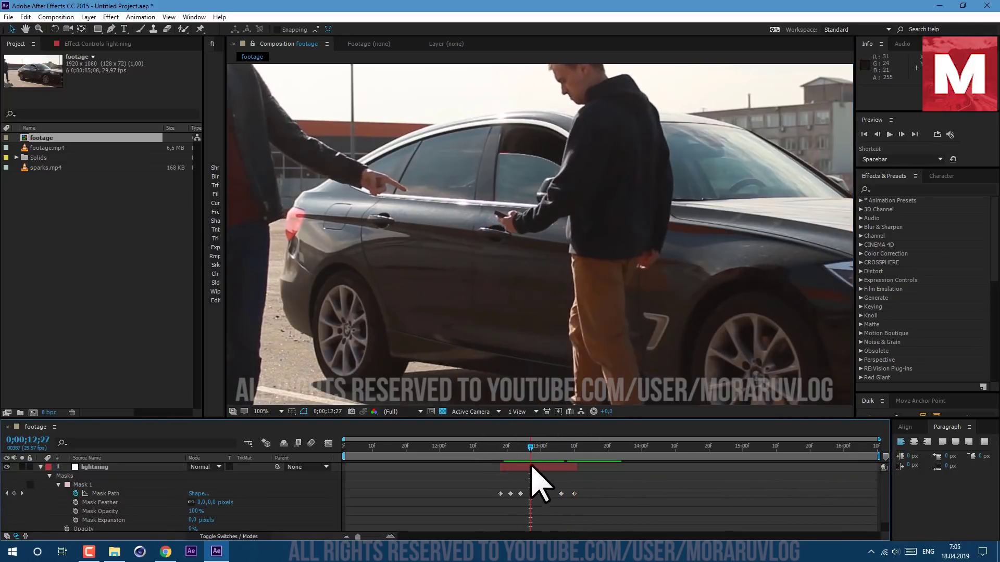
# - Set the lightning layer's opacity to 100%
pyautogui.click(531, 465)
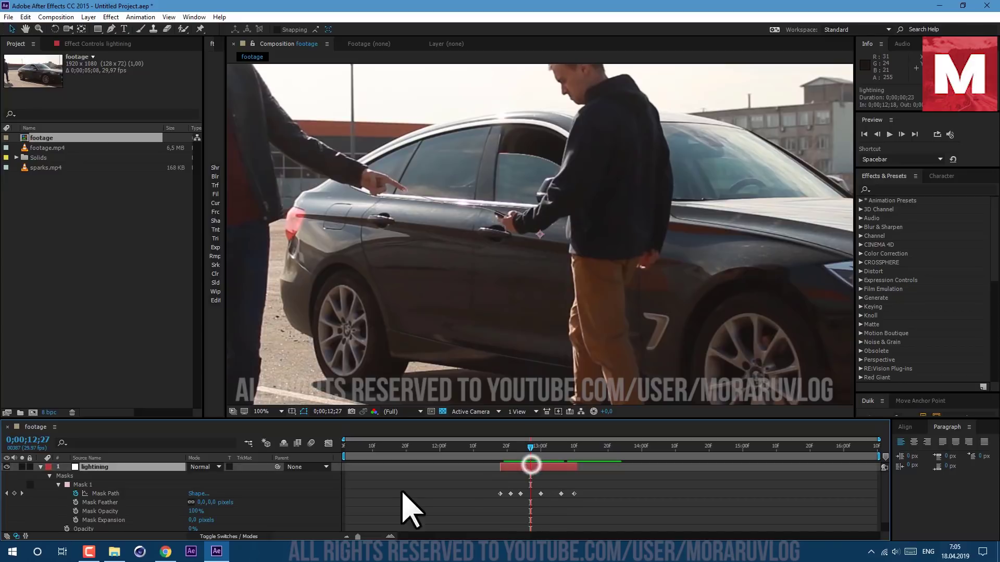
pyautogui.press('t')
pyautogui.press('t')
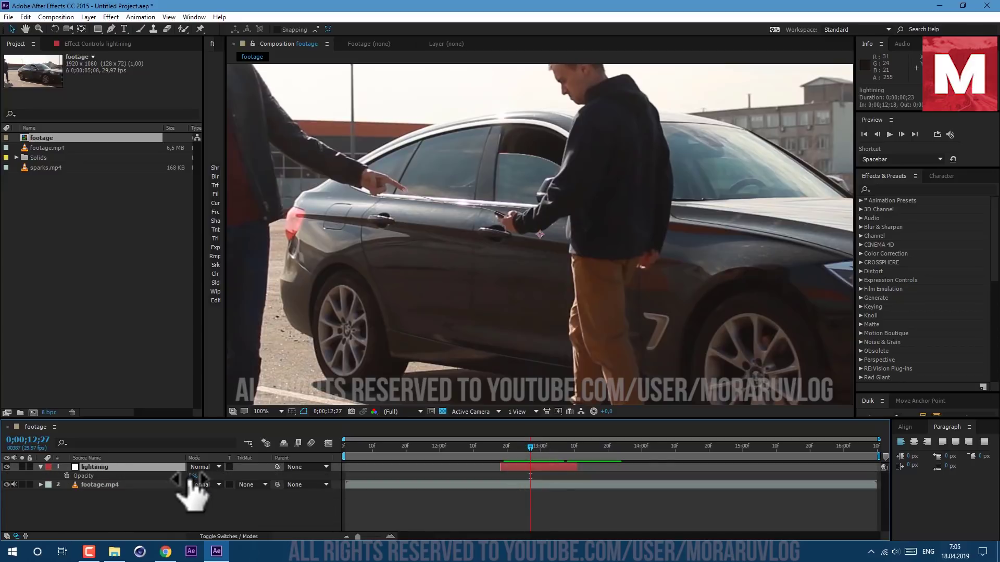
pyautogui.moveTo(193, 475); pyautogui.dragTo(190, 476)
pyautogui.click(263, 516)
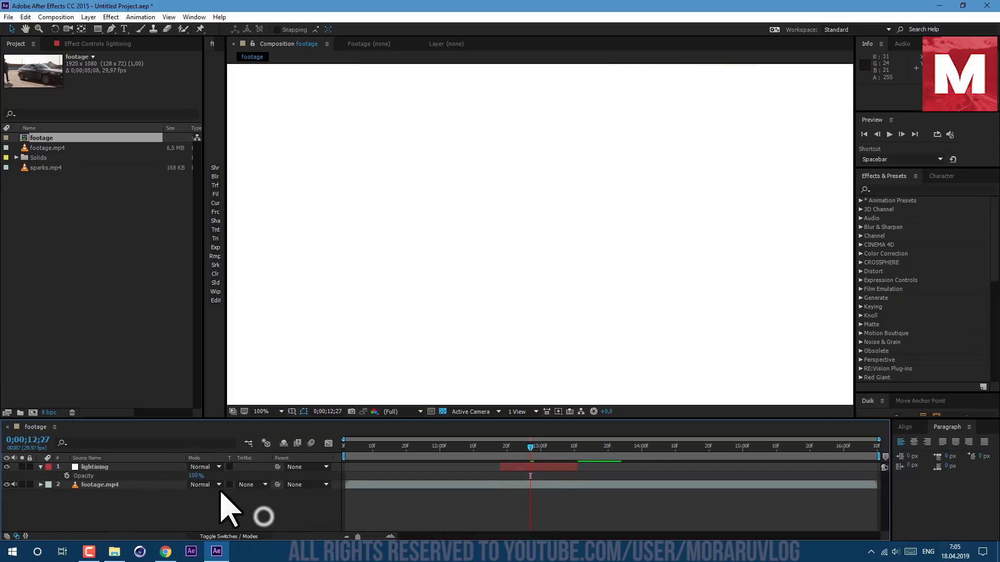
# - Find the Saber effect and apply it to the lightning layer
pyautogui.click(137, 467)
pyautogui.click(903, 189)
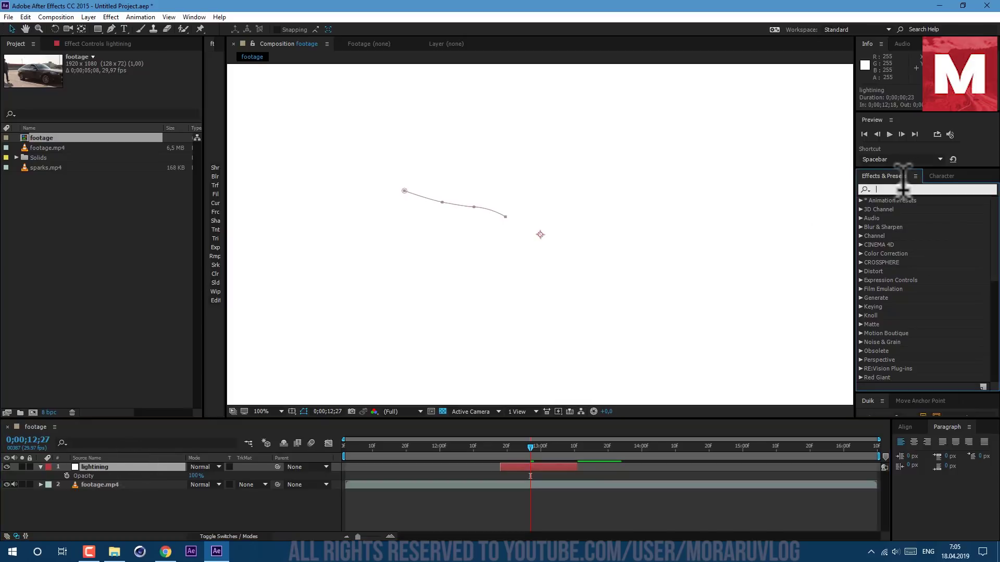
pyautogui.write('saber')
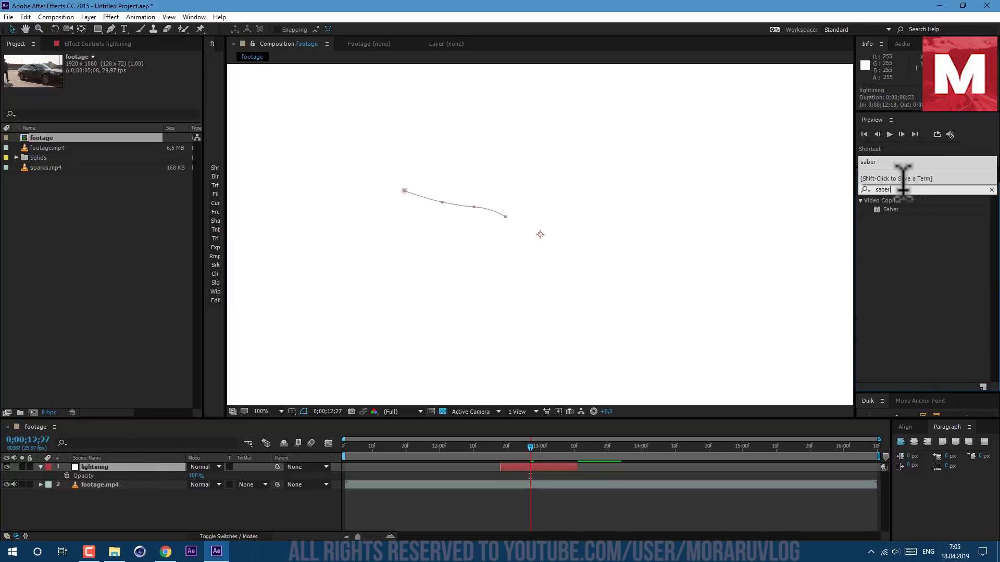
pyautogui.moveTo(899, 209); pyautogui.dragTo(547, 467)
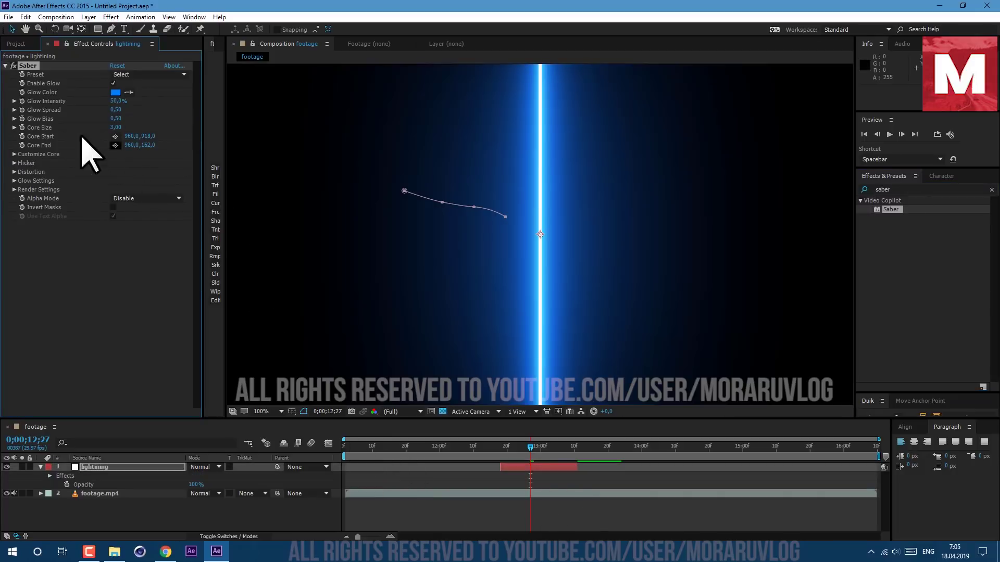
# - Set Saber's Core Type to Layer Masks and the lightning layer's blending mode to Screen
pyautogui.click(14, 154)
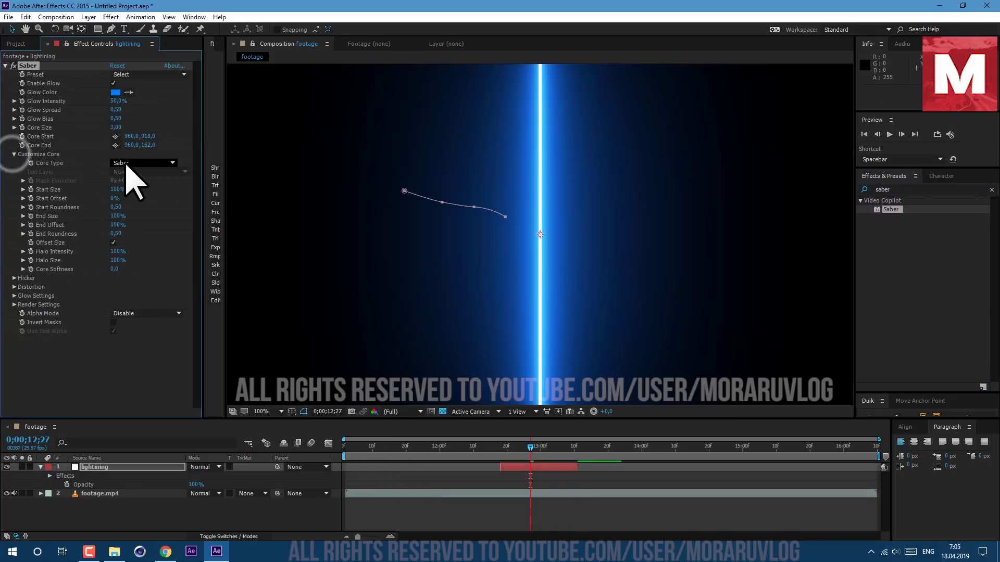
pyautogui.click(141, 163)
pyautogui.click(139, 185)
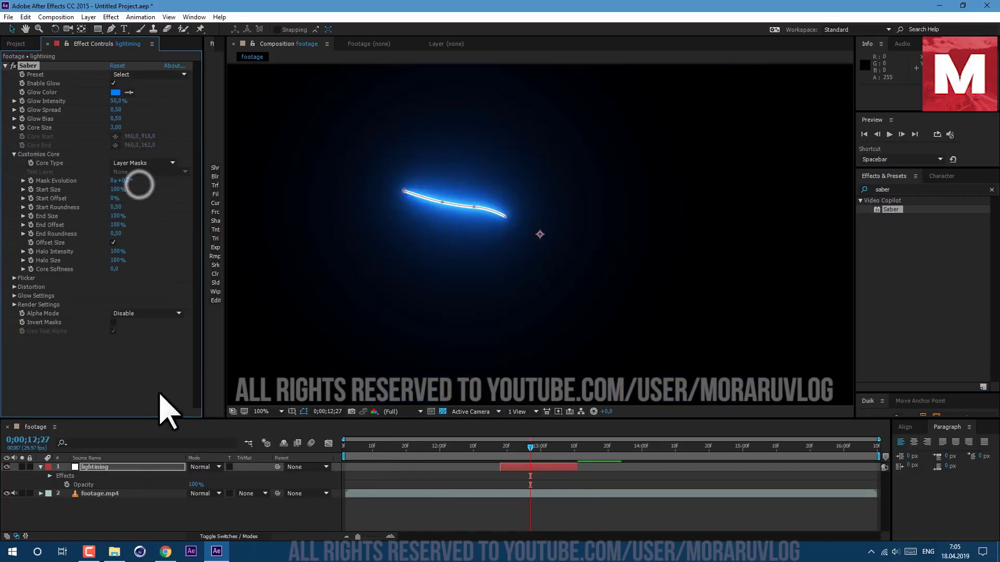
pyautogui.click(202, 468)
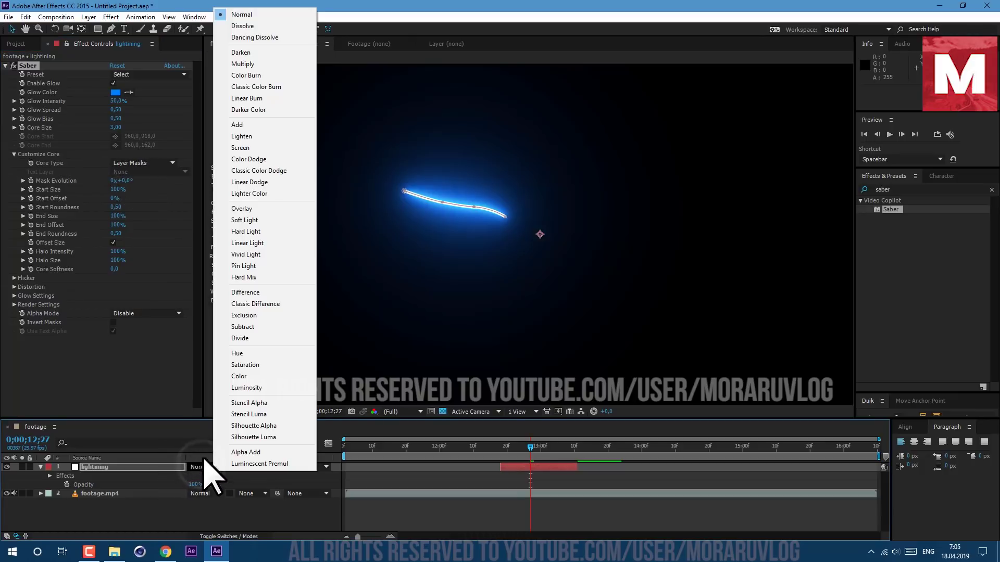
pyautogui.click(270, 146)
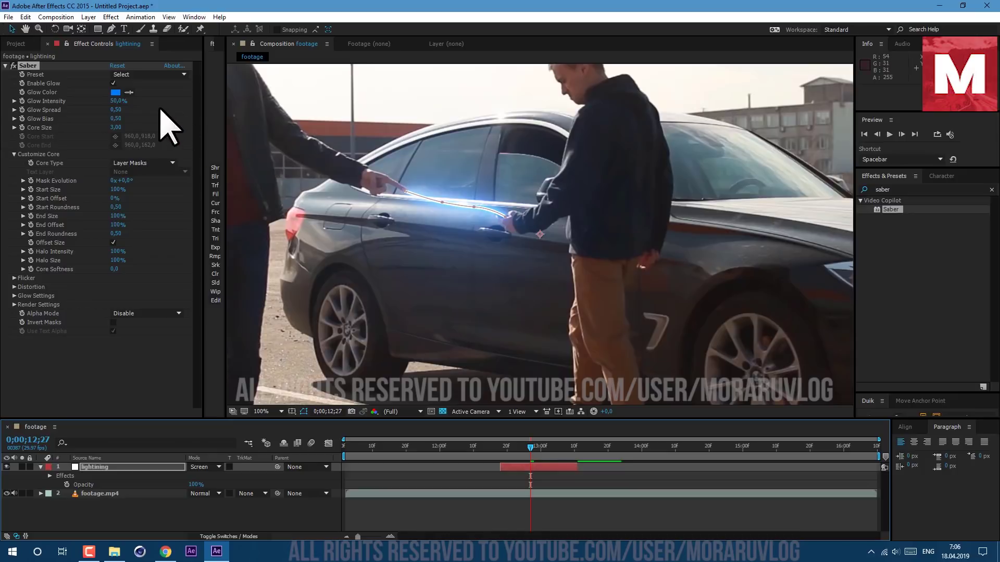
# - Set Saber's Glow Intensity to 30%, Glow Spread to 0.20 and Core Size to 2.00
pyautogui.click(130, 156)
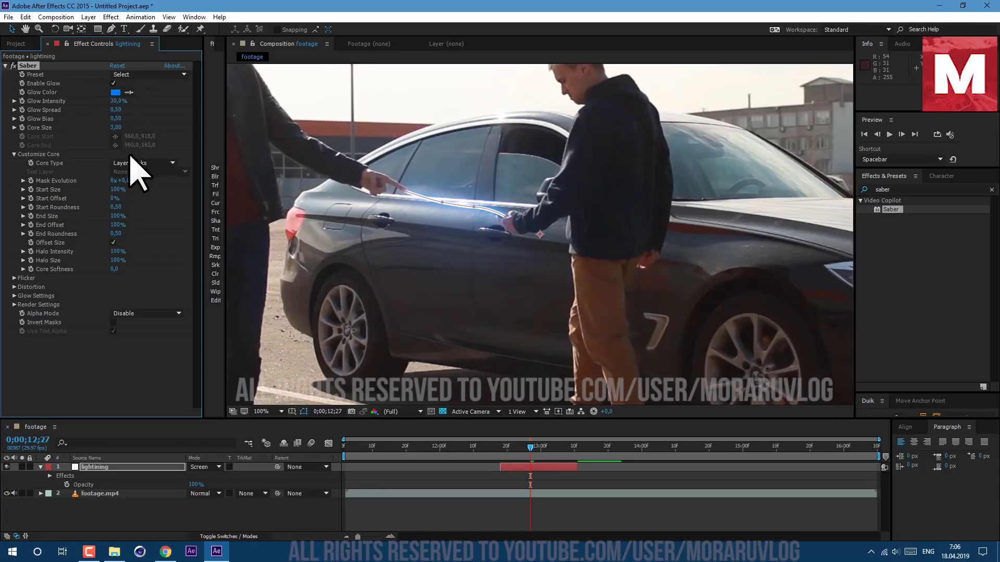
pyautogui.moveTo(115, 110); pyautogui.dragTo(116, 119)
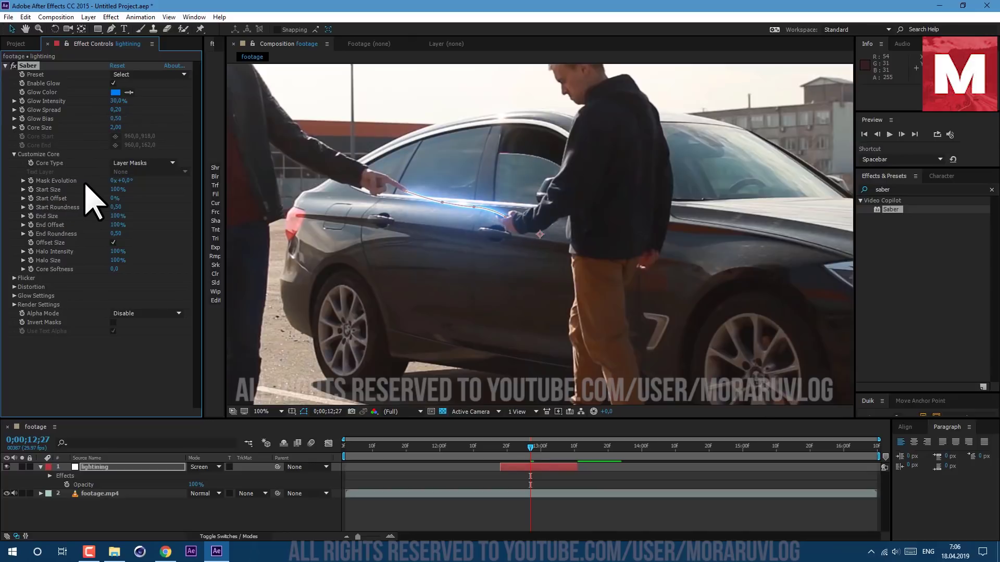
# - At 0;00;12;18, keyframe Saber's Start Size at 2% and End Size at 0%
pyautogui.click(501, 448)
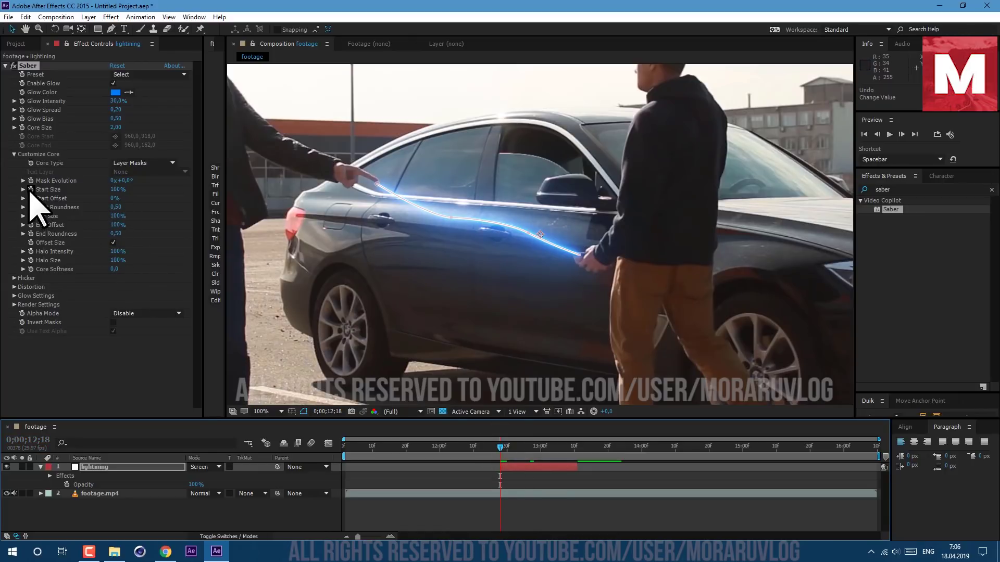
pyautogui.moveTo(115, 216); pyautogui.dragTo(8, 253)
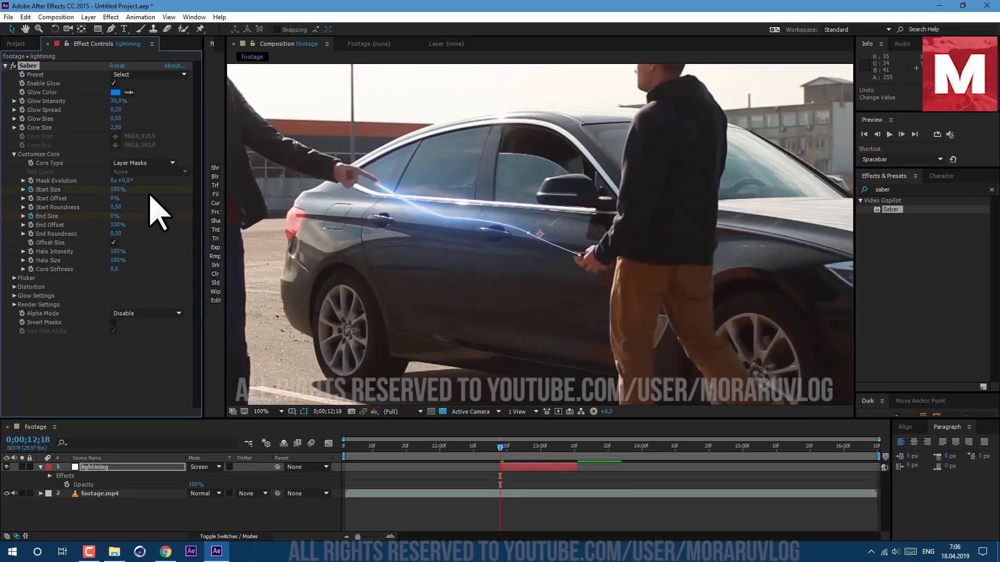
pyautogui.write('0')
pyautogui.press('Return')
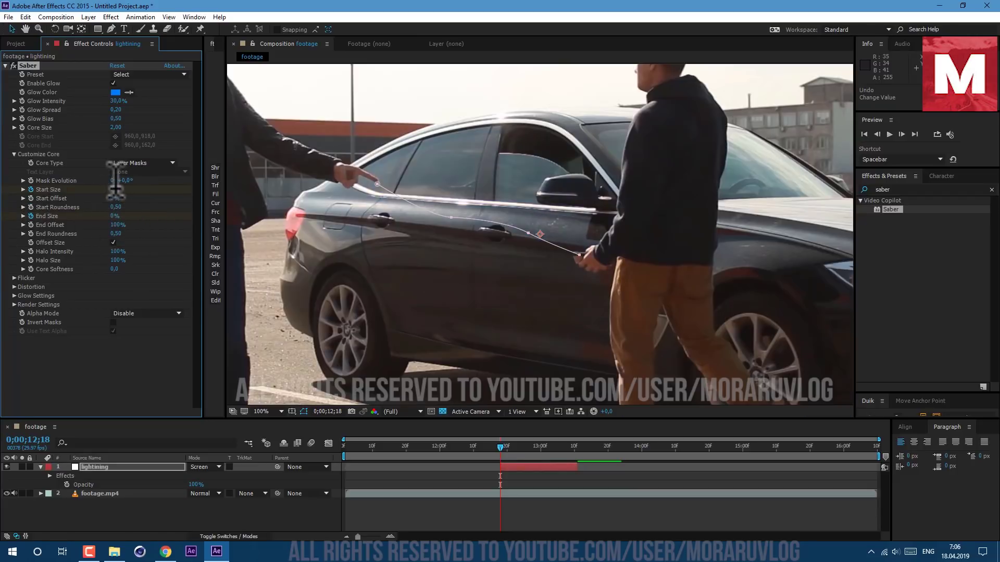
# - Hide the mask outline and, at 0;00;12;22, keyframe Saber's Start Size at 200% and End Size at 100%
pyautogui.click(303, 412)
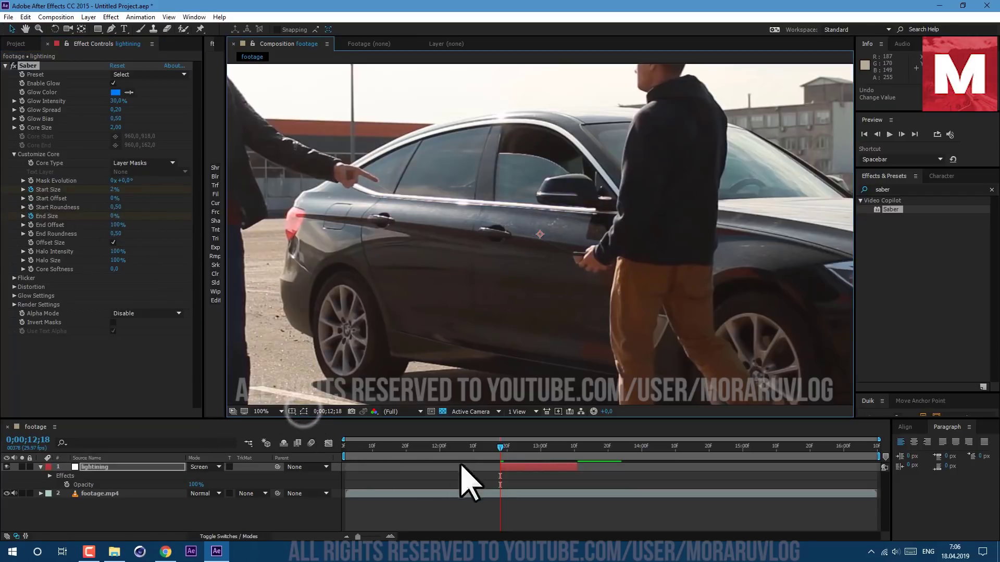
pyautogui.moveTo(499, 447); pyautogui.dragTo(513, 447)
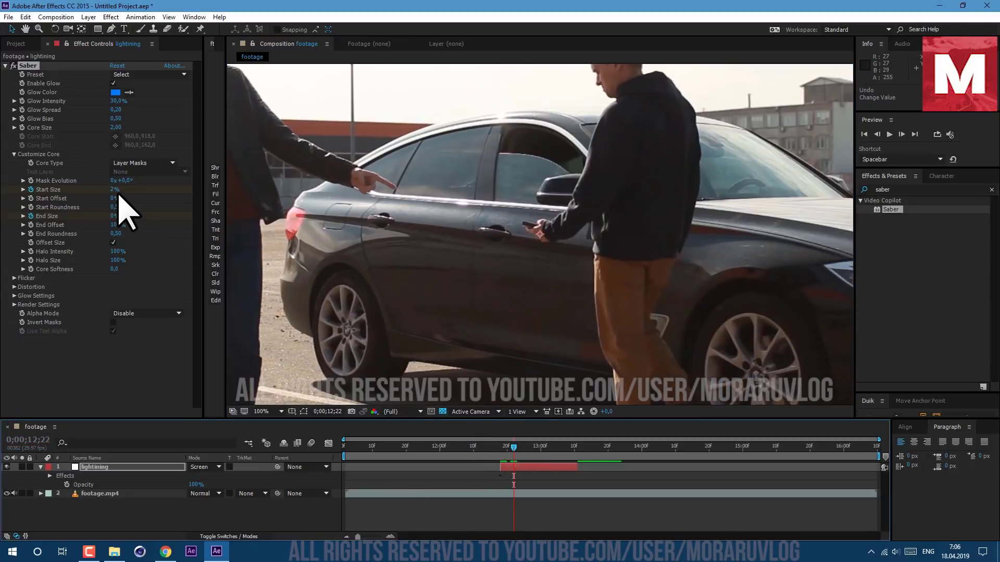
pyautogui.click(118, 190)
pyautogui.write('200')
pyautogui.press('Return')
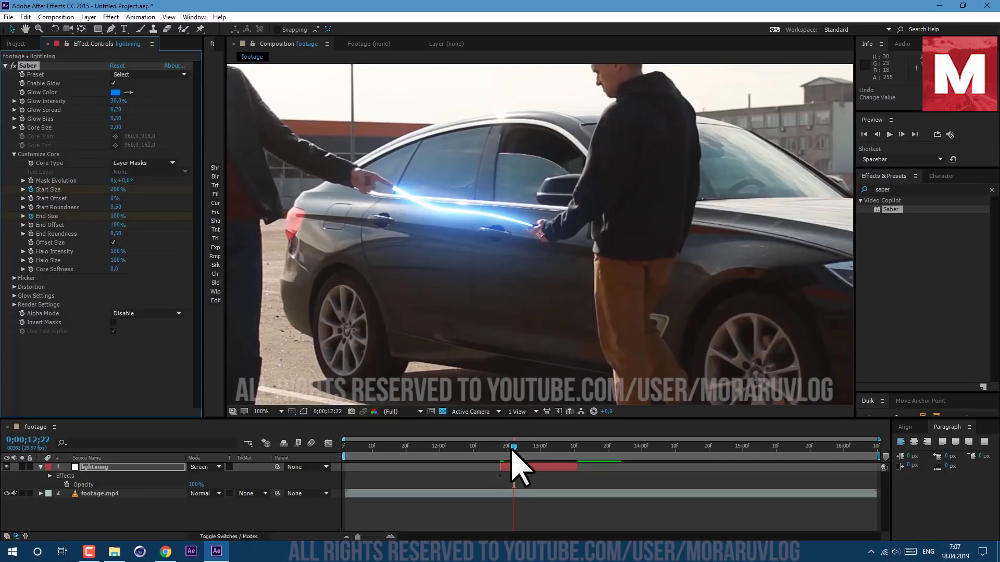
# - At 0;00;12;25, keyframe Saber's Start Size at 100% and scrub through the lightning to check the size animation
pyautogui.moveTo(512, 451); pyautogui.dragTo(523, 451)
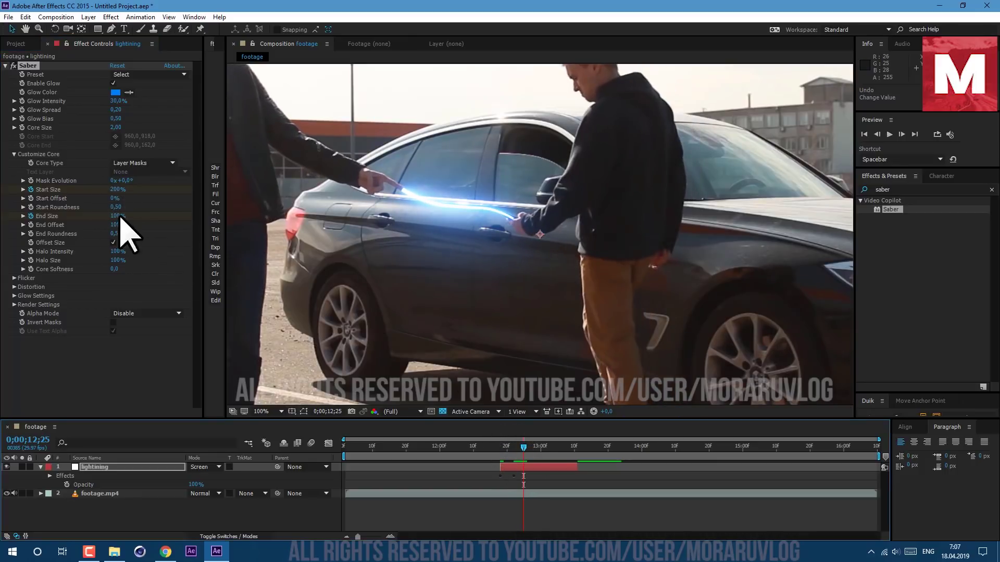
pyautogui.click(114, 190)
pyautogui.write('100')
pyautogui.press('Return')
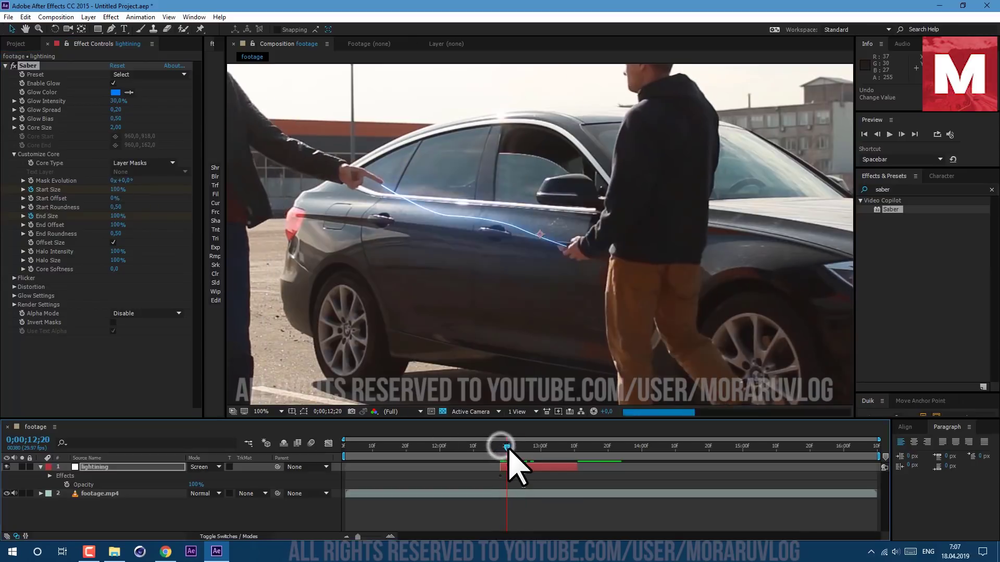
pyautogui.moveTo(511, 461); pyautogui.dragTo(563, 472)
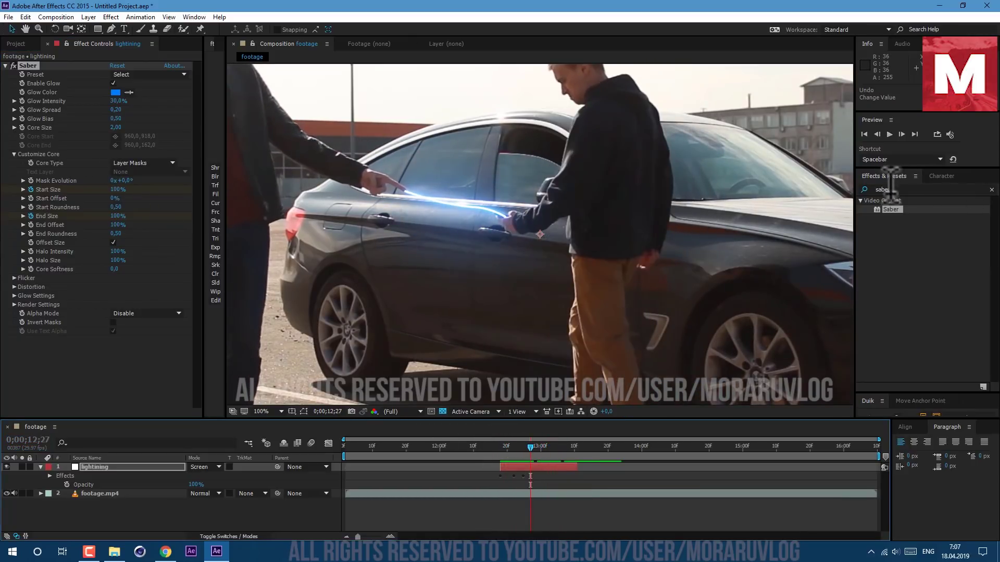
# - Find Turbulent Displace and add it after Saber on the lightning layer, with Amount 70 and Size 13
pyautogui.doubleClick(891, 188)
pyautogui.write('turb')
pyautogui.moveTo(908, 209); pyautogui.dragTo(99, 383)
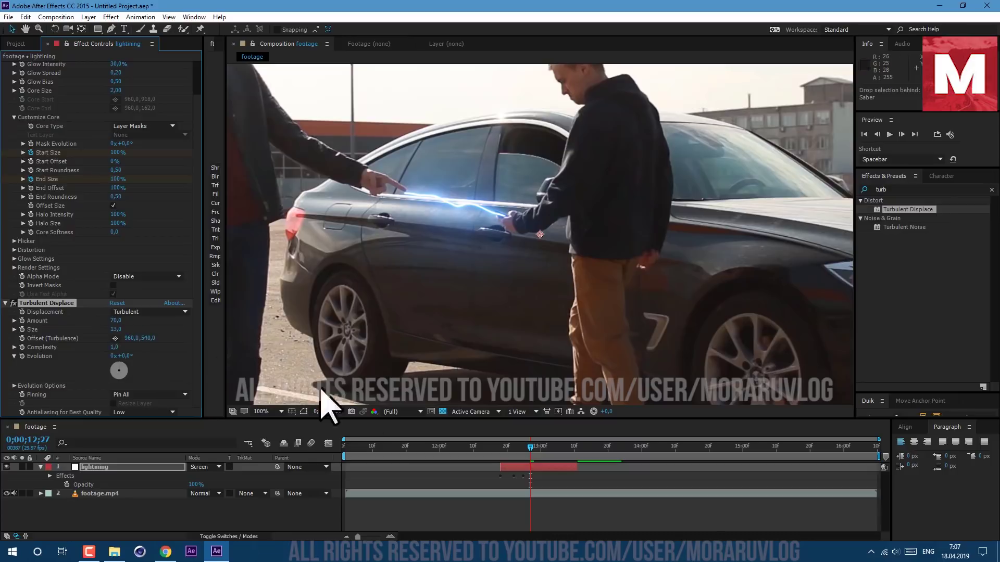
# - Keyframe Turbulent Displace's Evolution from 0x at 0;00;12;18 to 5x at 0;00;13;10
pyautogui.moveTo(503, 445); pyautogui.dragTo(500, 447)
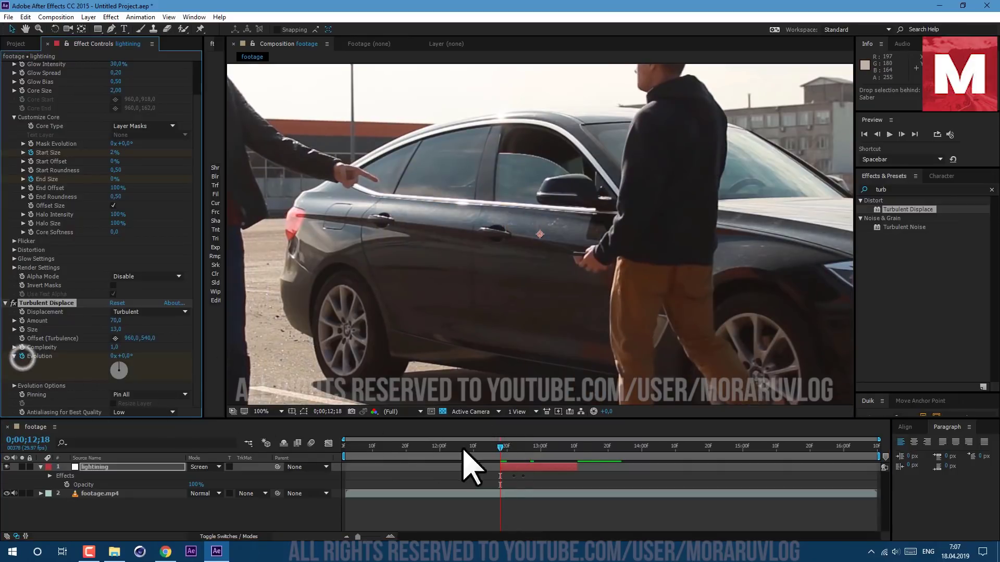
pyautogui.click(576, 447)
pyautogui.moveTo(577, 453); pyautogui.dragTo(575, 454)
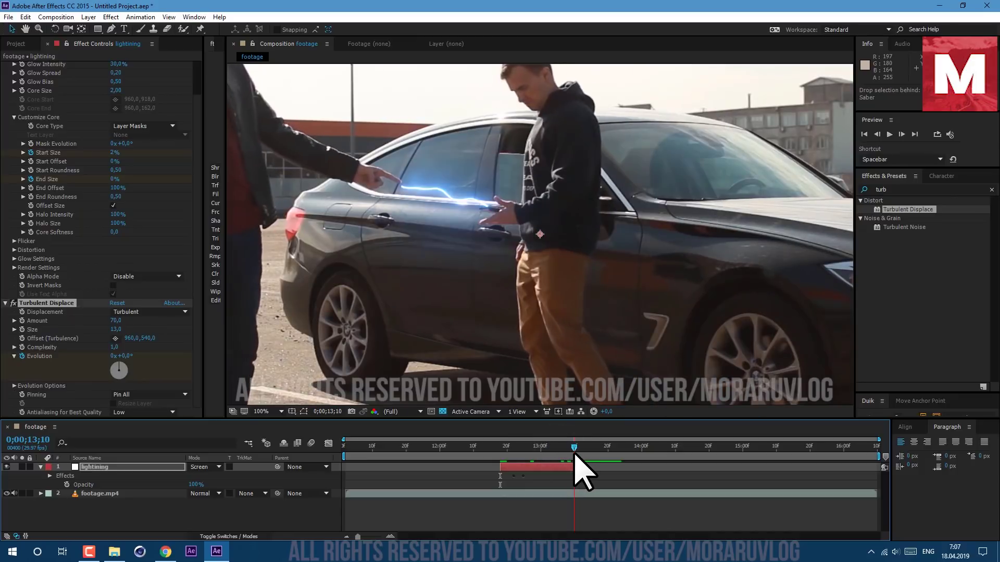
pyautogui.click(114, 356)
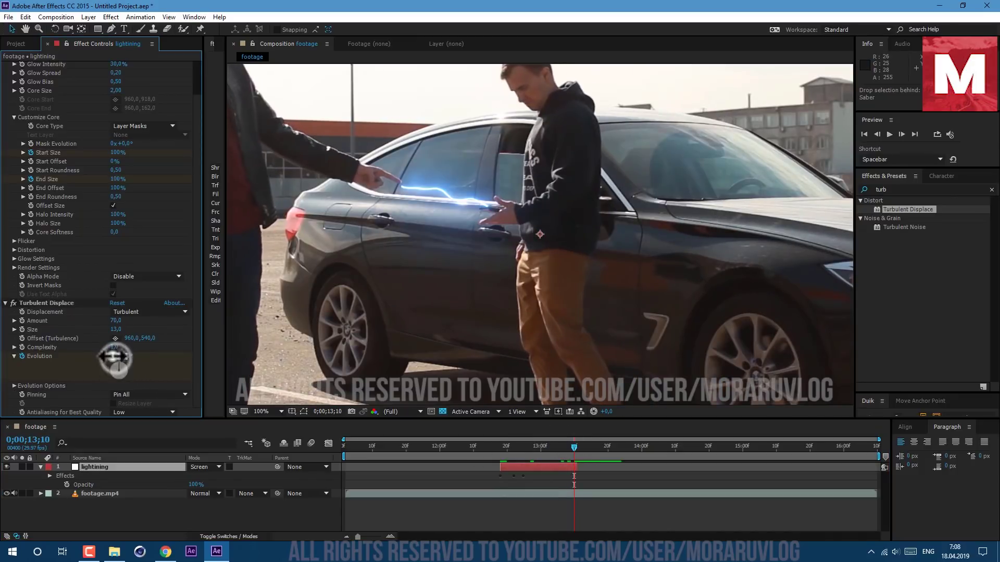
pyautogui.press('Return')
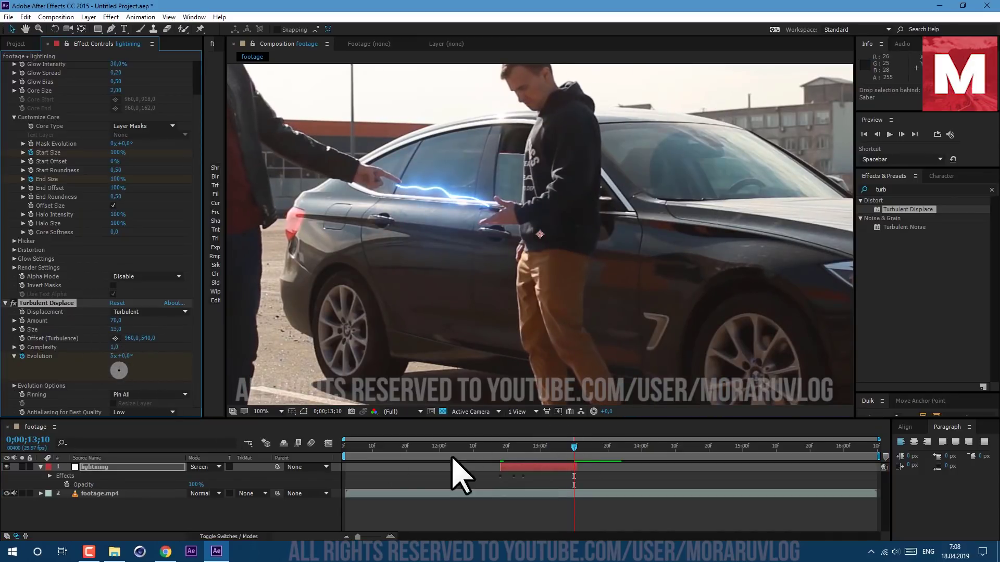
# - Add a second Turbulent Displace after the first on the lightning layer and set its Size to 5
pyautogui.moveTo(503, 451); pyautogui.dragTo(550, 461)
pyautogui.moveTo(906, 209); pyautogui.dragTo(134, 413)
pyautogui.click(118, 329)
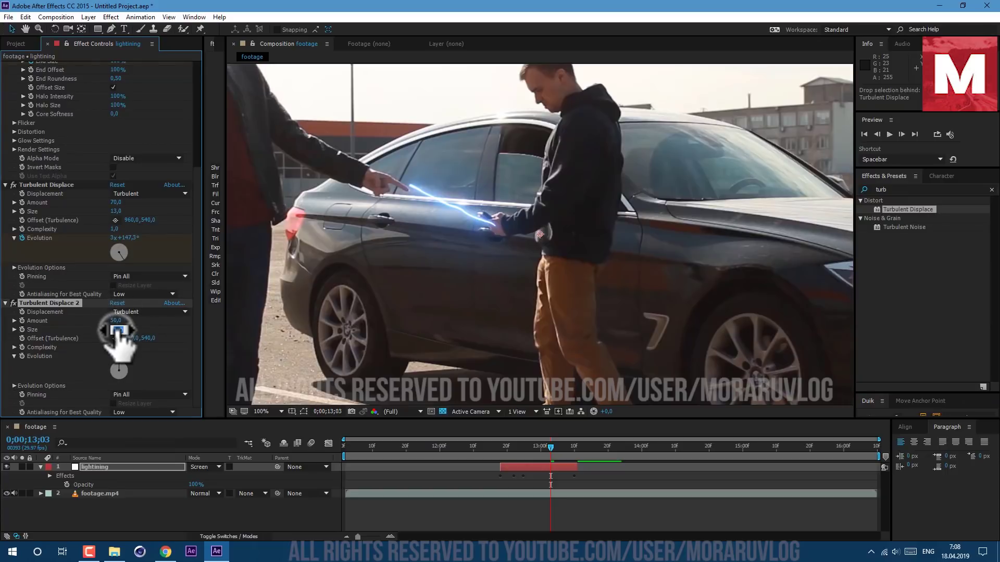
pyautogui.write('5')
pyautogui.press('Return')
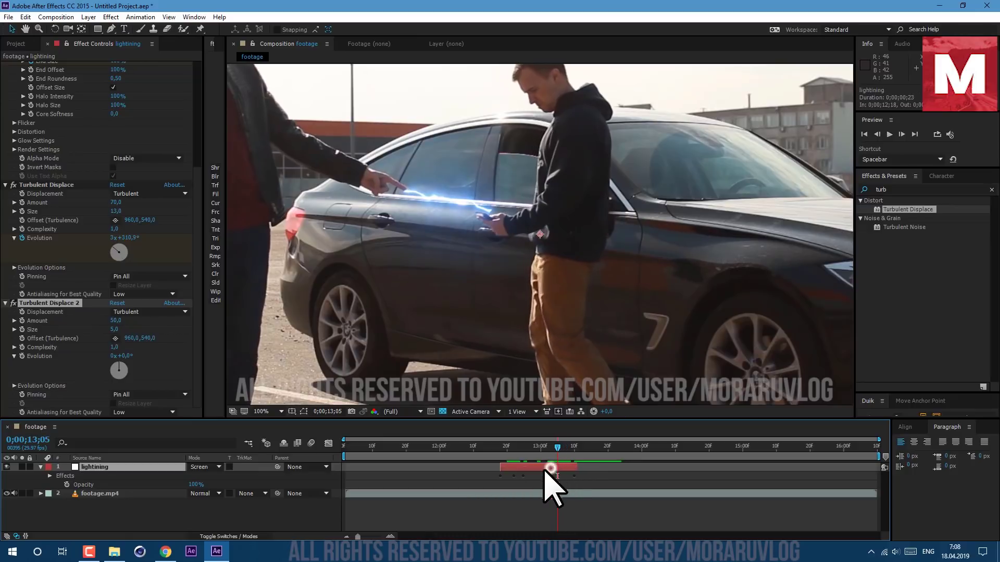
# - Duplicate the lightning layer and add a Tint effect to the copy, placed after the second Turbulent Displace
pyautogui.click(25, 16)
pyautogui.click(57, 151)
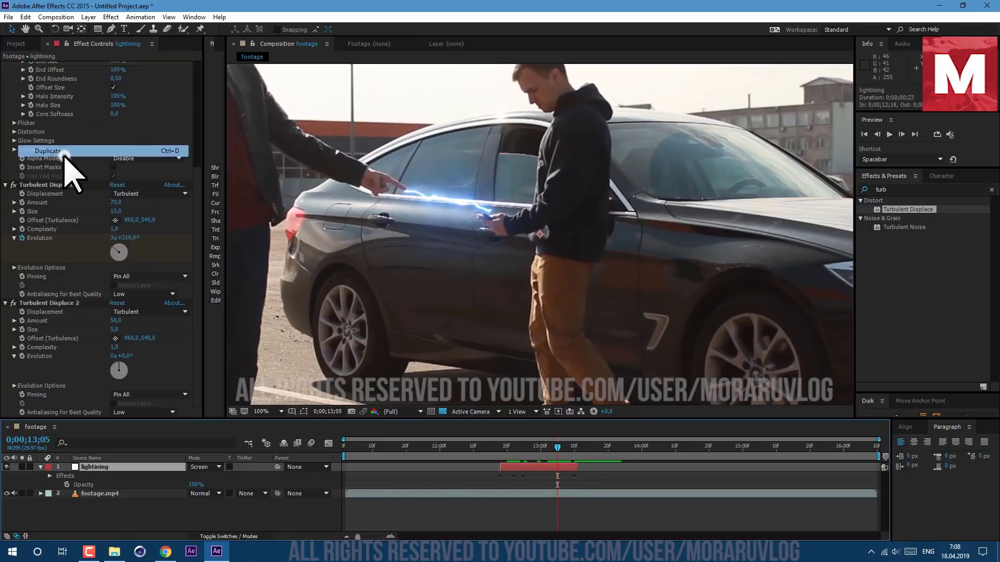
pyautogui.write('tint')
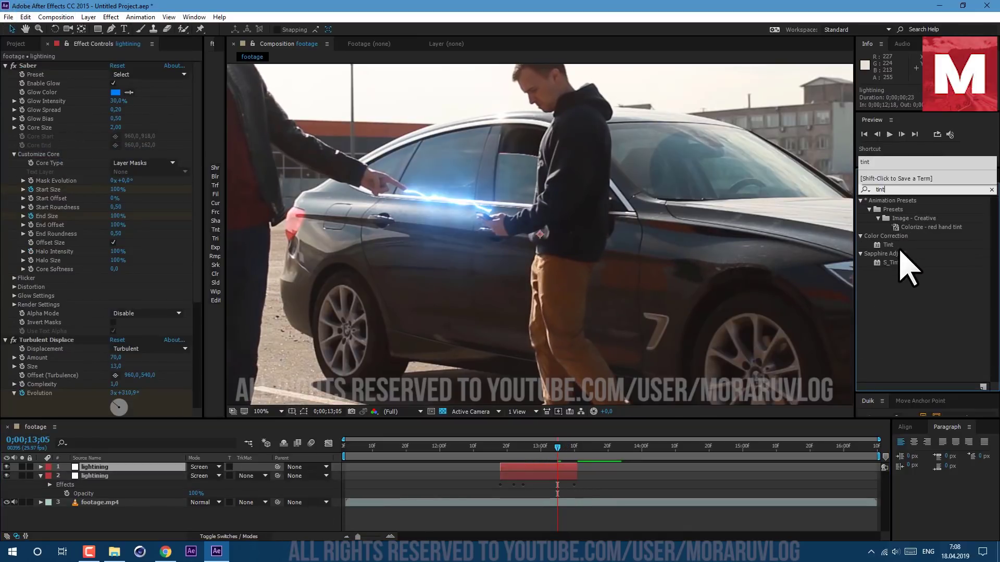
pyautogui.moveTo(888, 245); pyautogui.dragTo(99, 367)
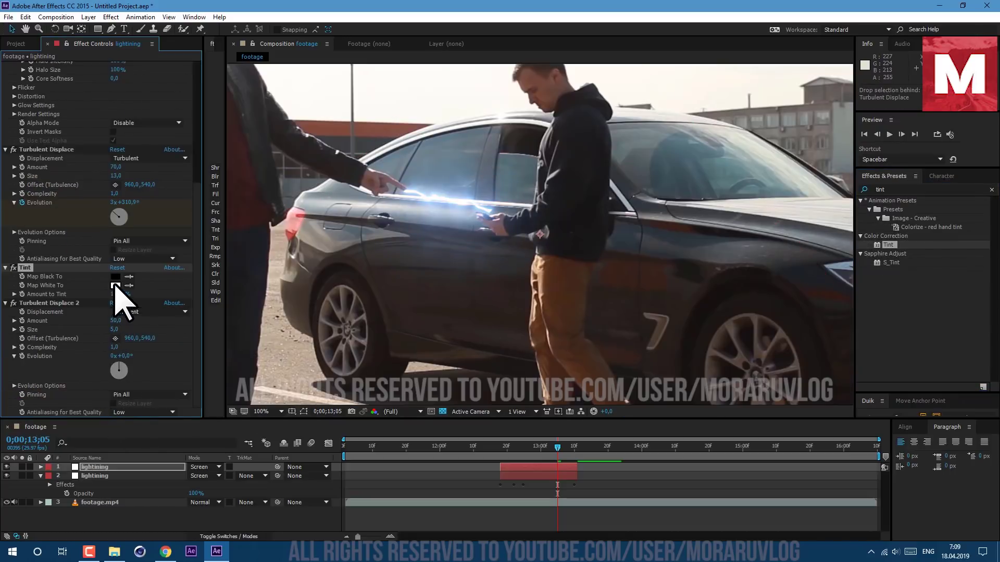
pyautogui.moveTo(32, 267); pyautogui.dragTo(58, 359)
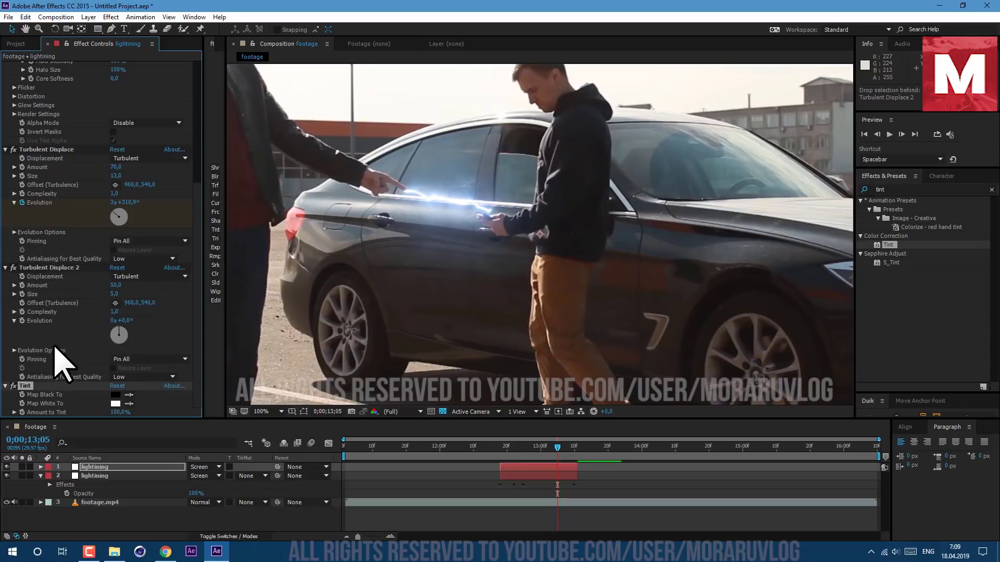
# - Set Tint's Map Black To color to cyan 00FFF6 and Map White To color to yellow FFD200
pyautogui.click(115, 395)
pyautogui.click(171, 223)
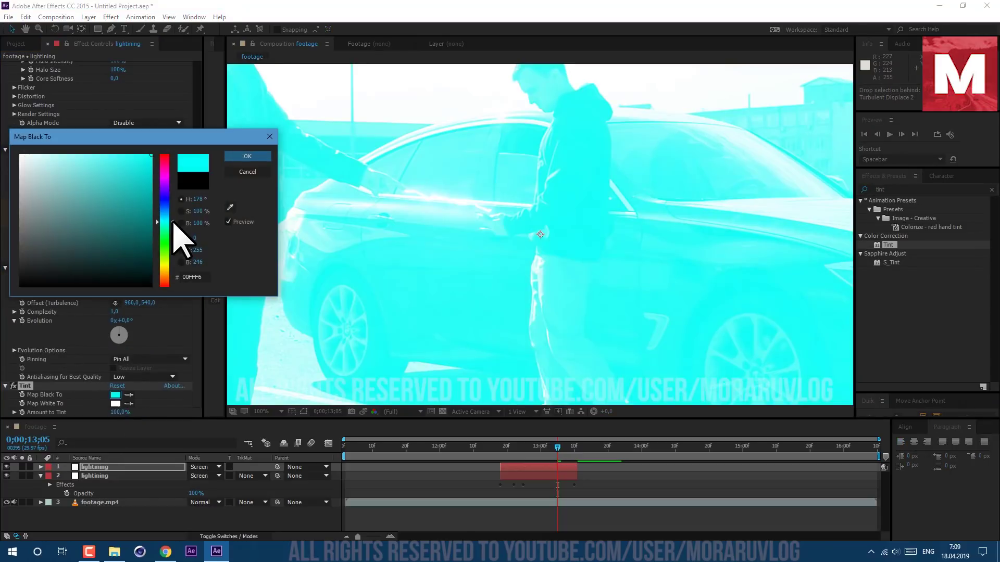
pyautogui.click(239, 156)
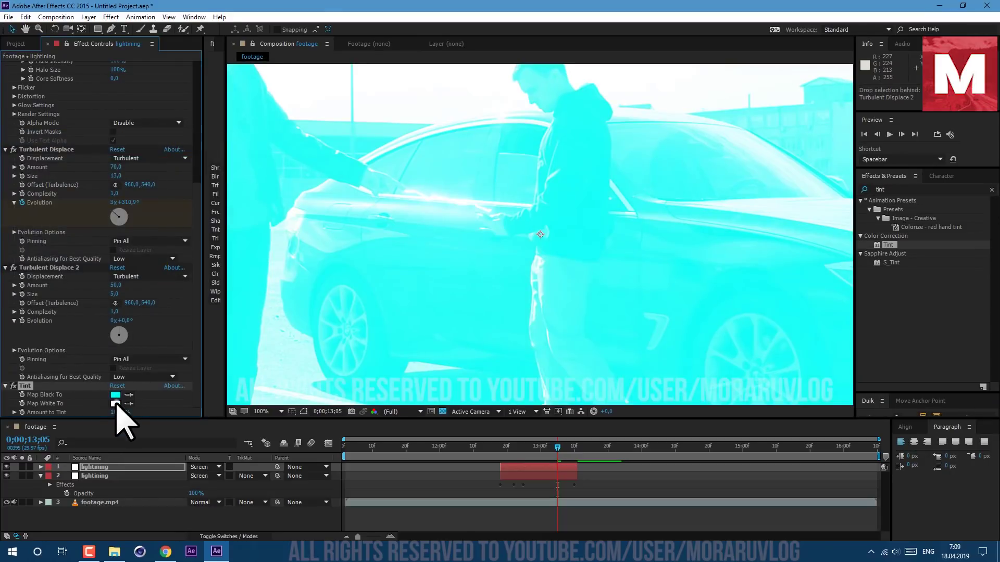
pyautogui.click(116, 404)
pyautogui.click(172, 270)
pyautogui.click(233, 156)
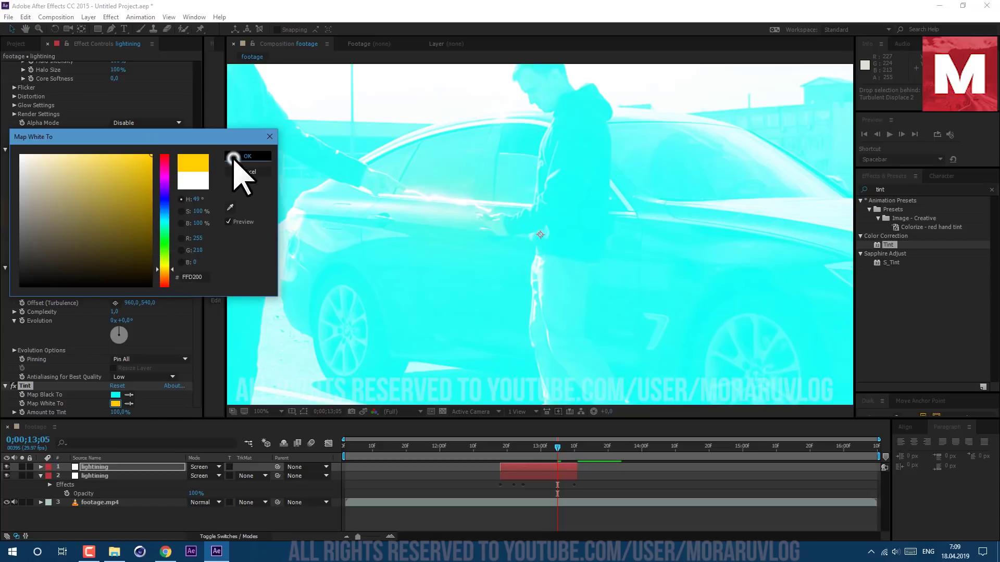
# - Find Emboss and add it after Tint on the duplicated layer, with Direction 90°, Relief 0.70 and Contrast 70
pyautogui.click(905, 190)
pyautogui.write('emb')
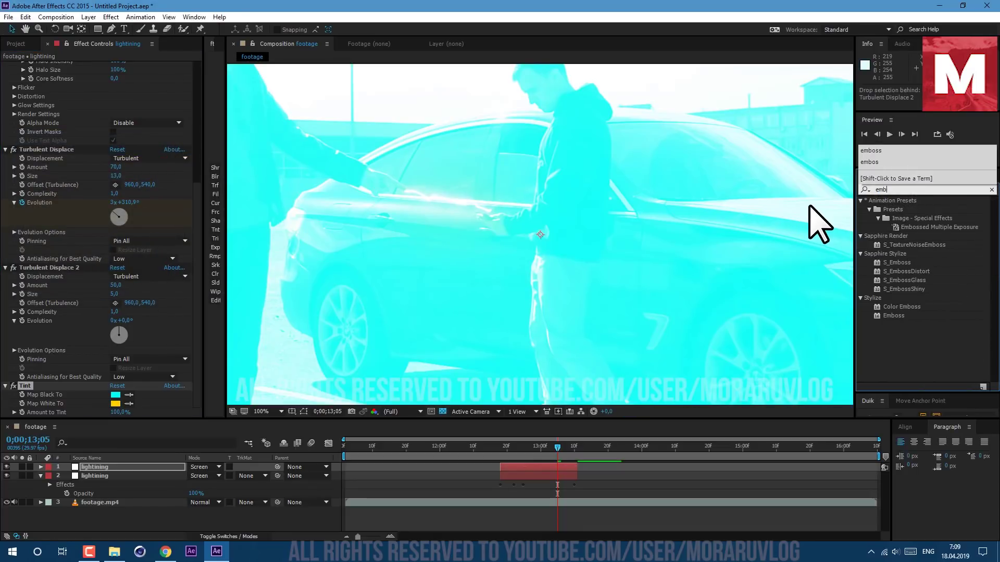
pyautogui.moveTo(894, 316); pyautogui.dragTo(516, 360)
pyautogui.click(124, 366)
pyautogui.write('90')
pyautogui.press('Return')
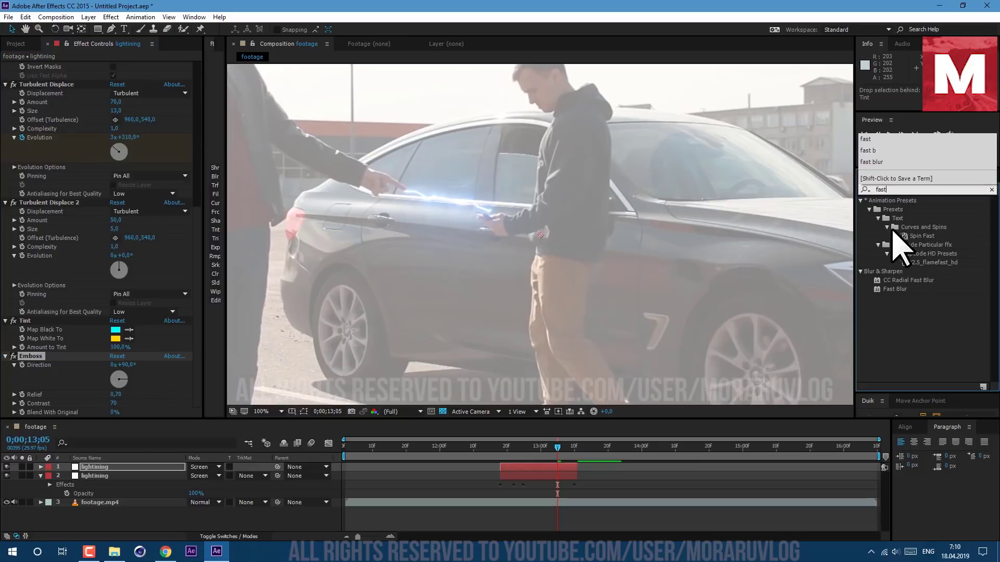
# - Add Fast Blur after Emboss with Blurriness 3.0 and set the duplicated layer's blending mode to Hard Light
pyautogui.write('b')
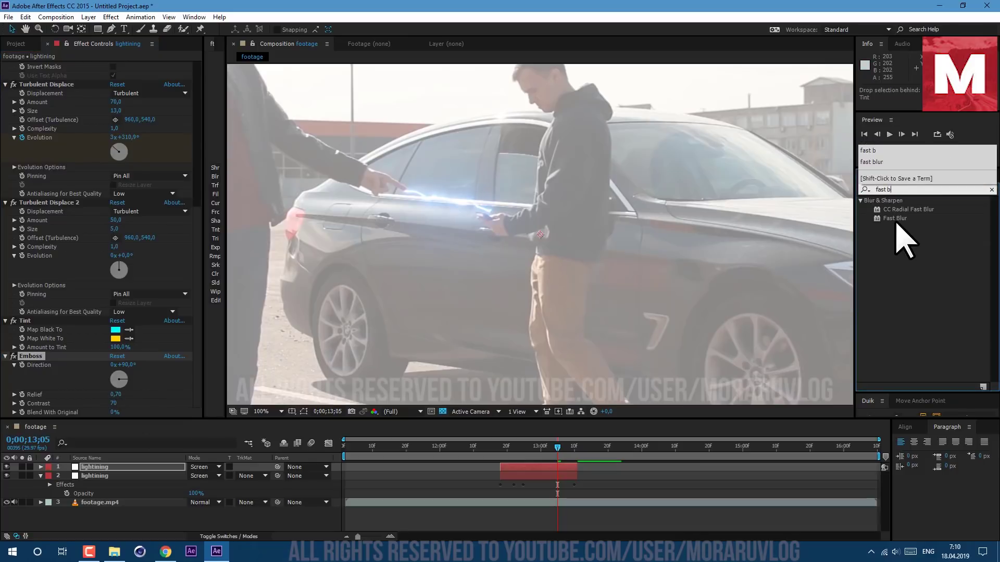
pyautogui.moveTo(896, 223); pyautogui.dragTo(136, 388)
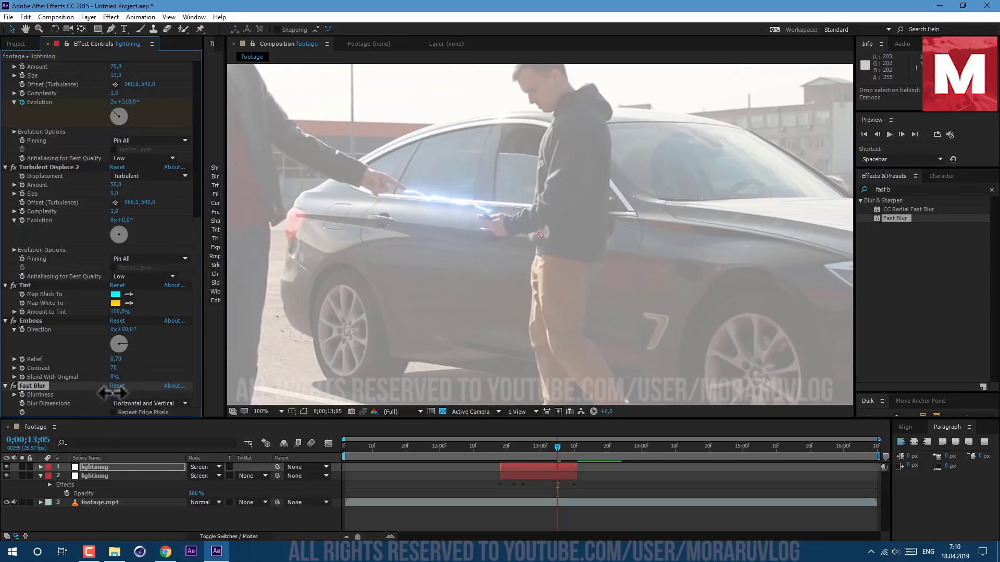
pyautogui.click(210, 468)
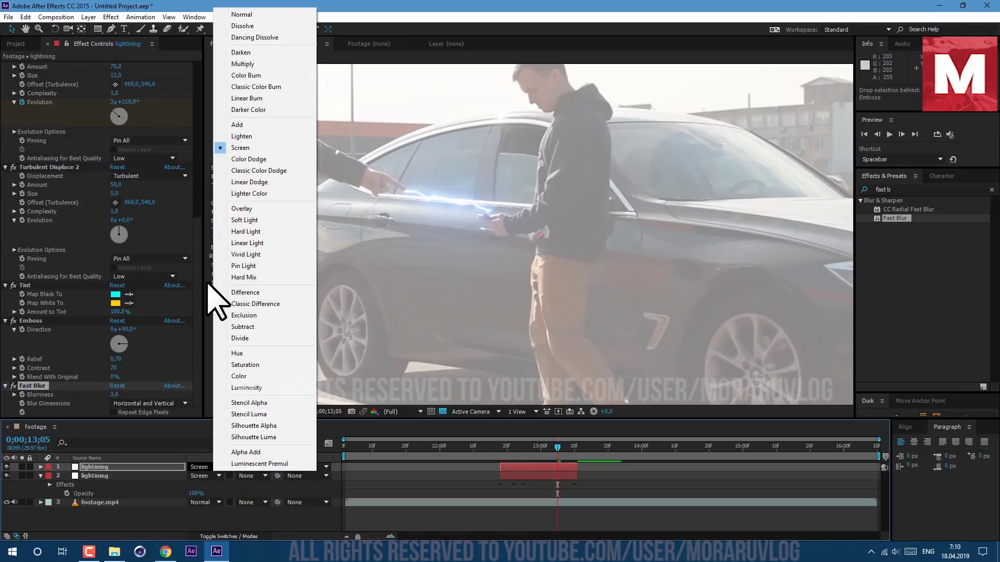
pyautogui.click(252, 232)
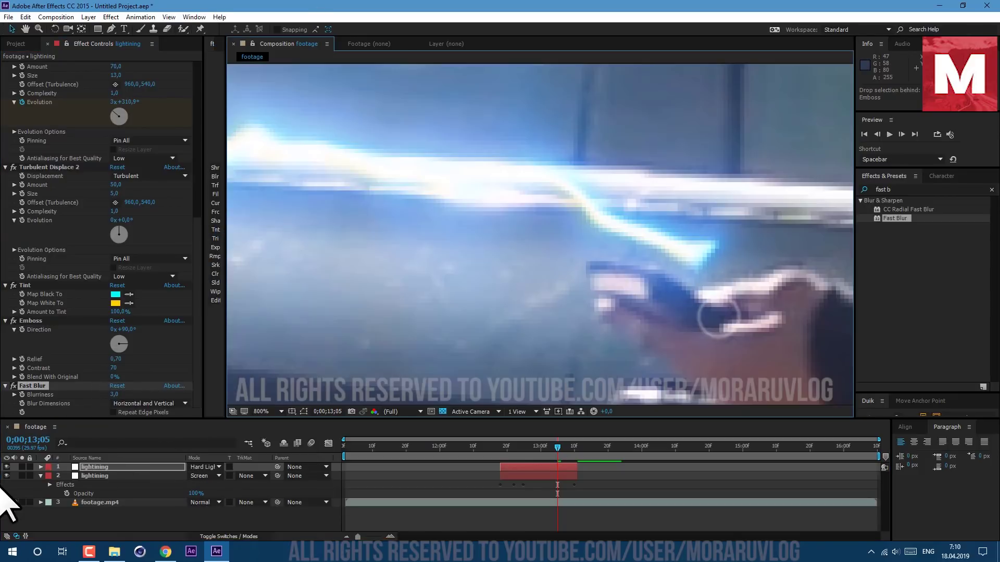
# - Compare the lightning with the duplicated layer off and on, and try an Emboss Relief of 2.00
pyautogui.click(6, 467)
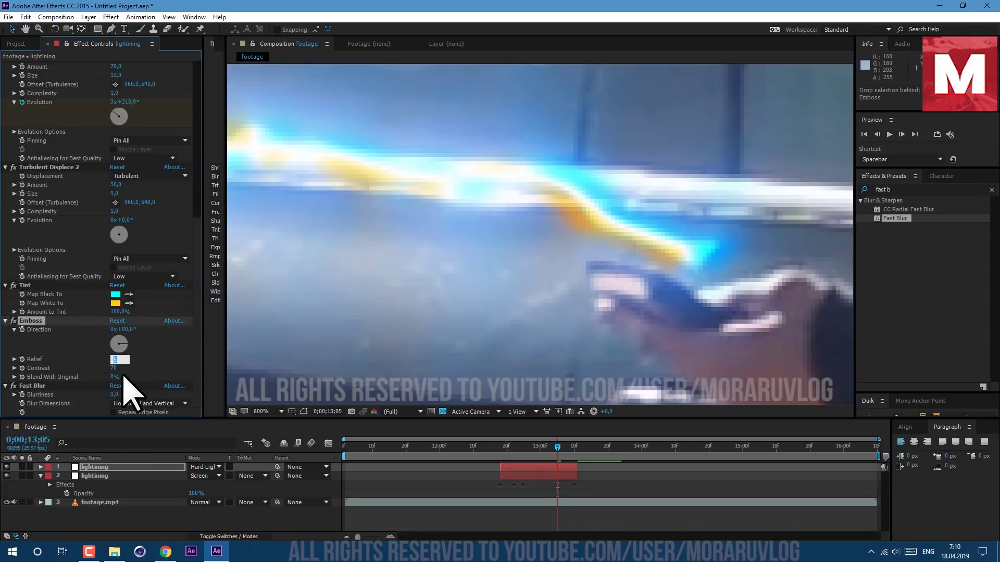
pyautogui.write('2')
pyautogui.press('Return')
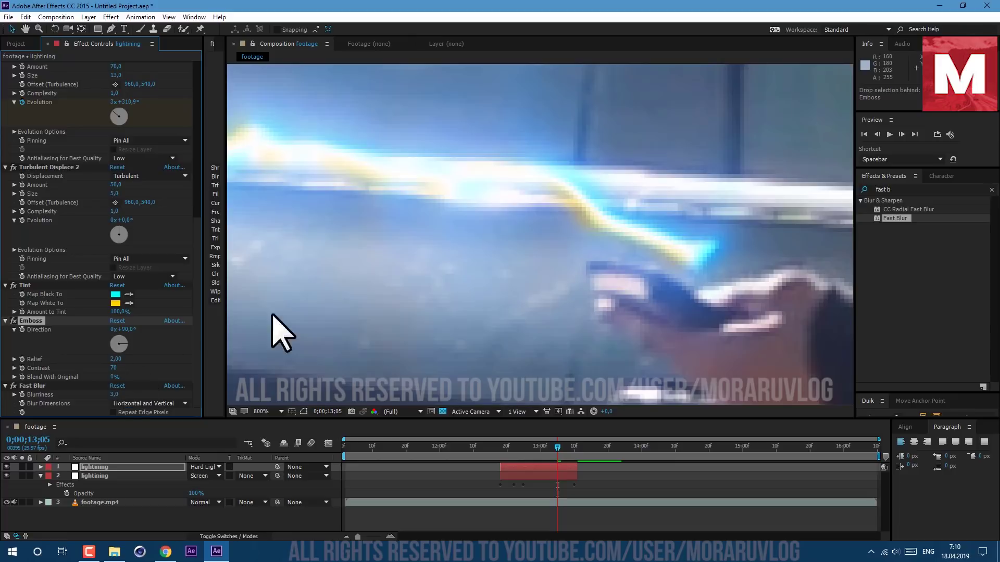
pyautogui.press('/')
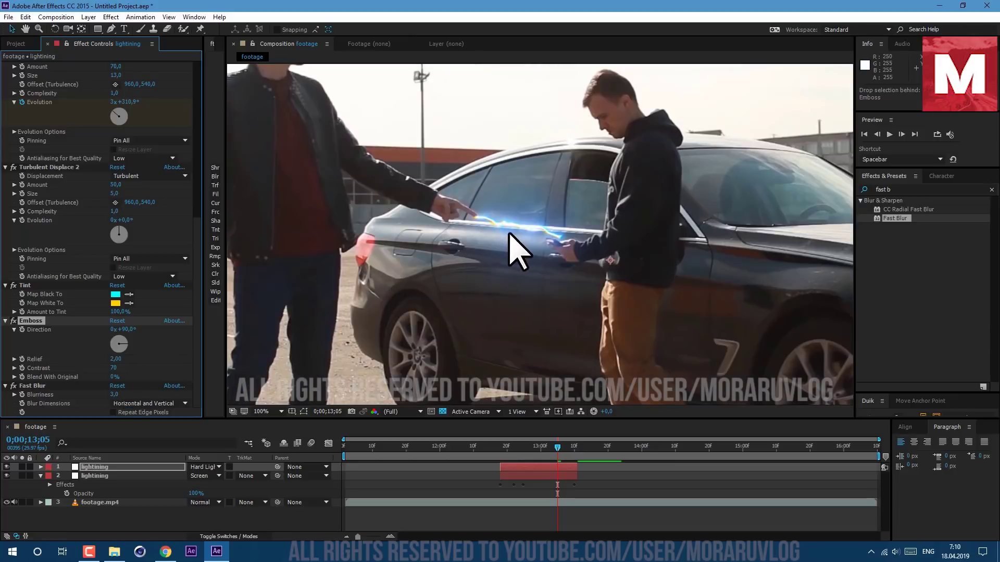
# - Set Emboss's Relief to 1.00 and inspect the color fringes along the lightning up close
pyautogui.click(116, 359)
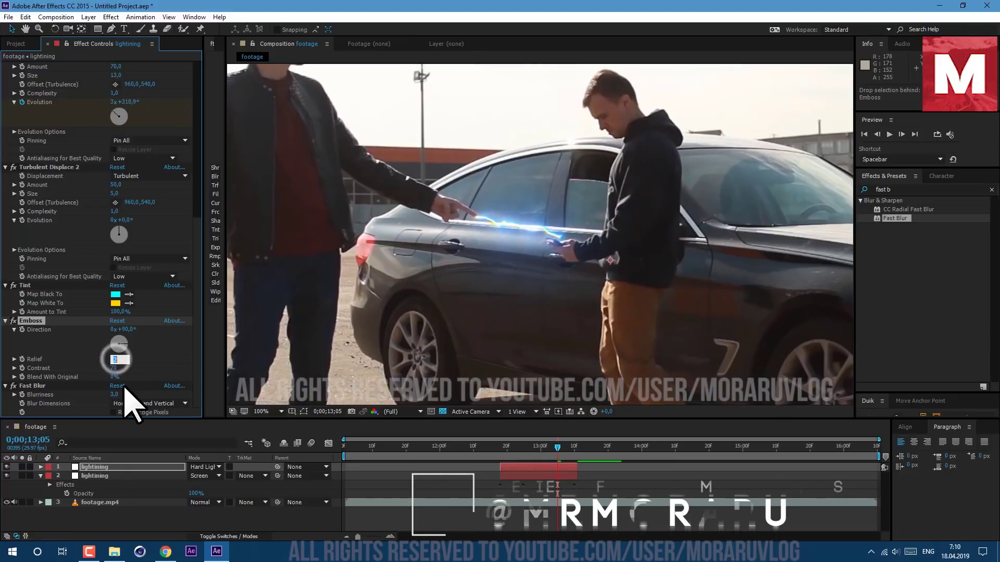
pyautogui.write('1')
pyautogui.press('Return')
pyautogui.scroll(4, 536, 234)
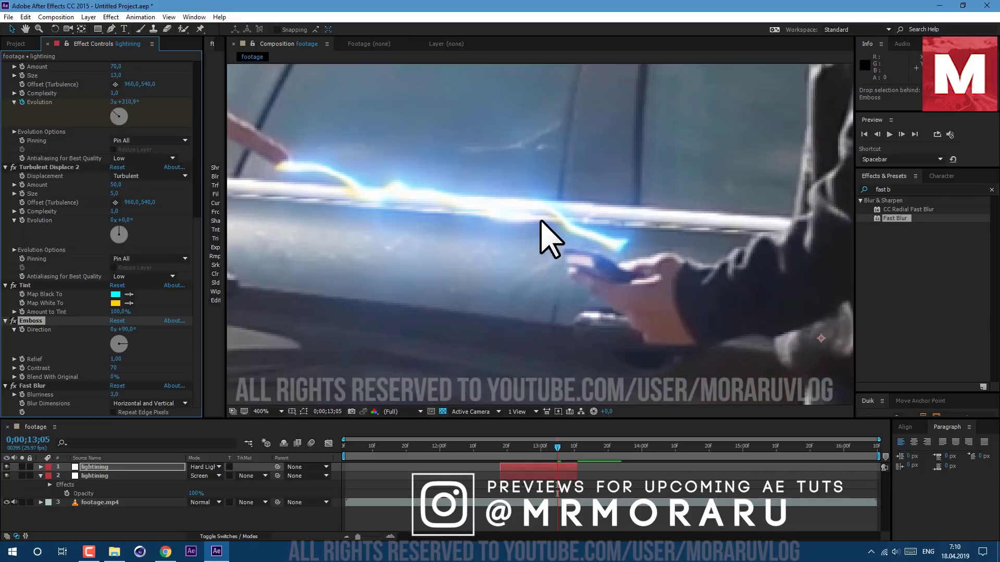
pyautogui.scroll(-4, 529, 272)
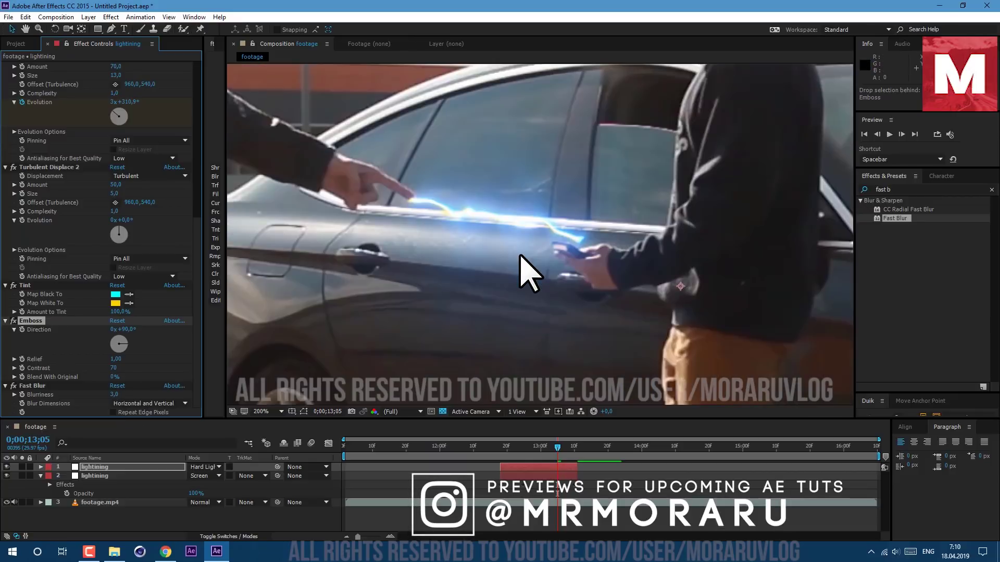
# - Create a white 1920 × 1080 px solid layer named hot spot
pyautogui.click(88, 17)
pyautogui.moveTo(242, 31)
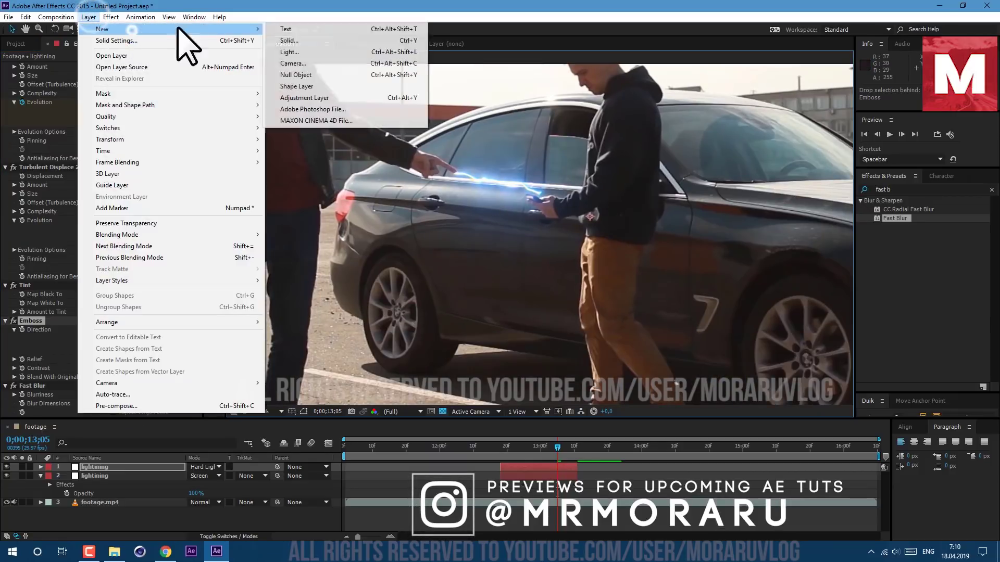
pyautogui.click(331, 39)
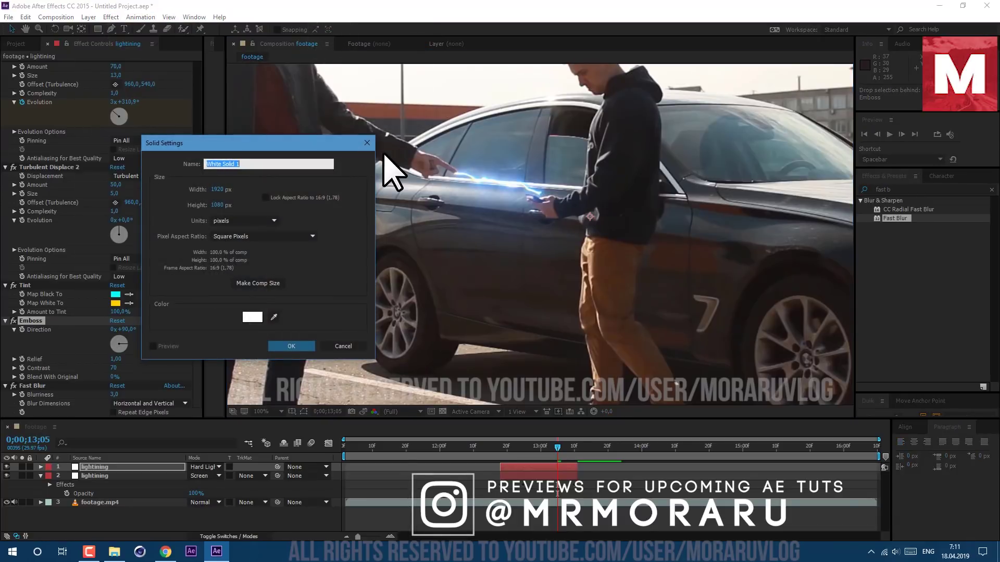
pyautogui.write('hot spot')
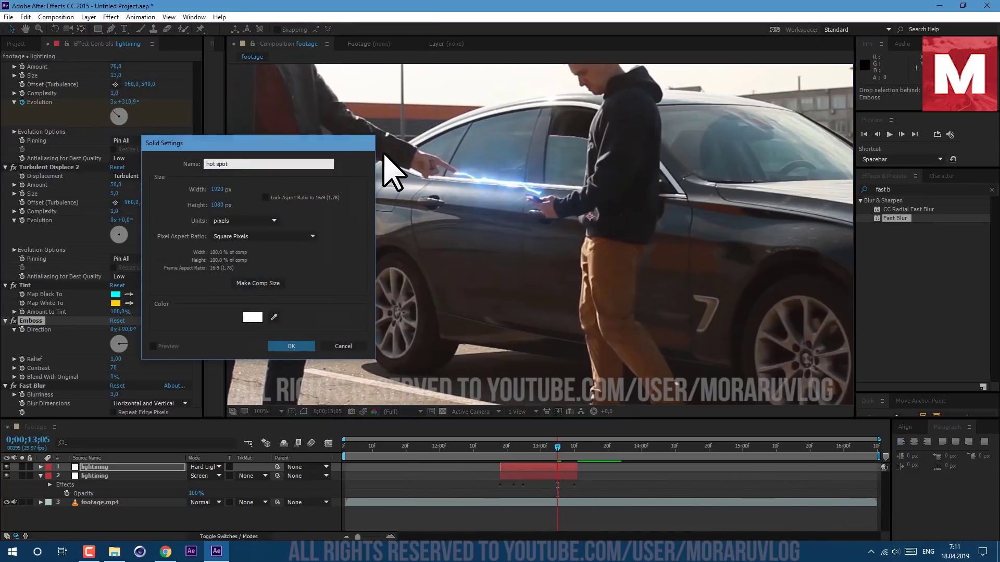
pyautogui.press('Return')
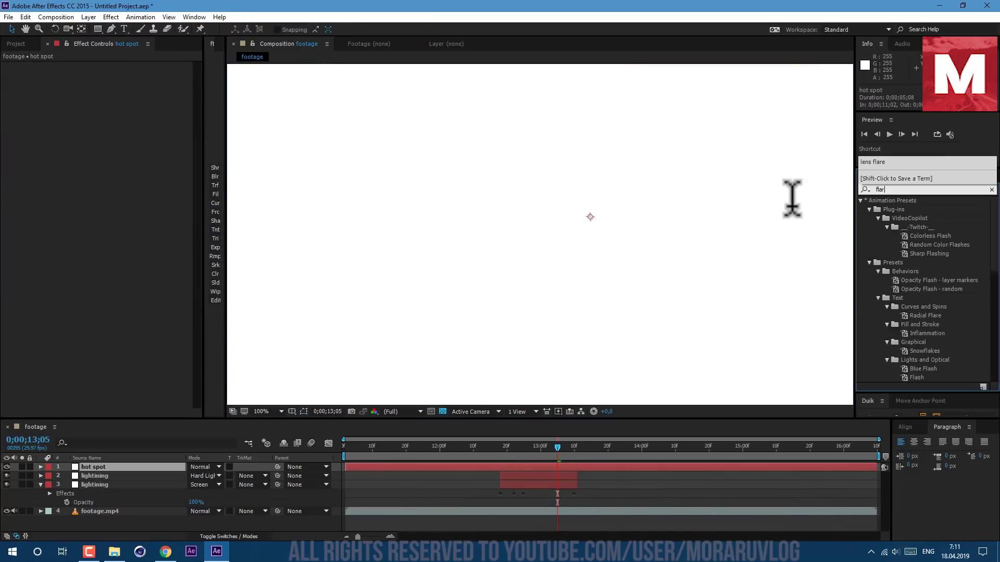
# - Find Lens Flare and add it to the hot spot layer with Flare Brightness 25% and Lens Type 105mm Prime
pyautogui.write('e')
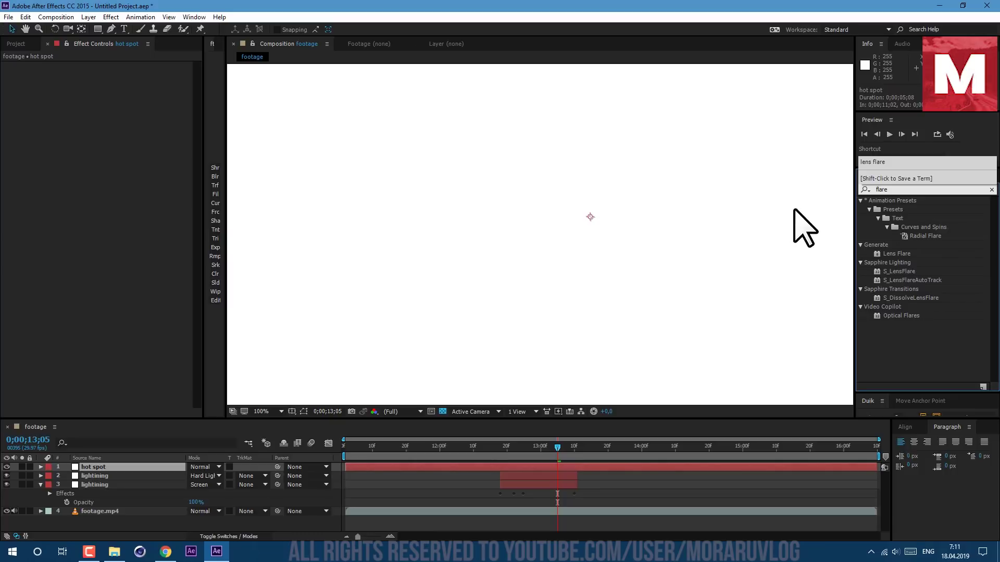
pyautogui.moveTo(896, 255); pyautogui.dragTo(494, 467)
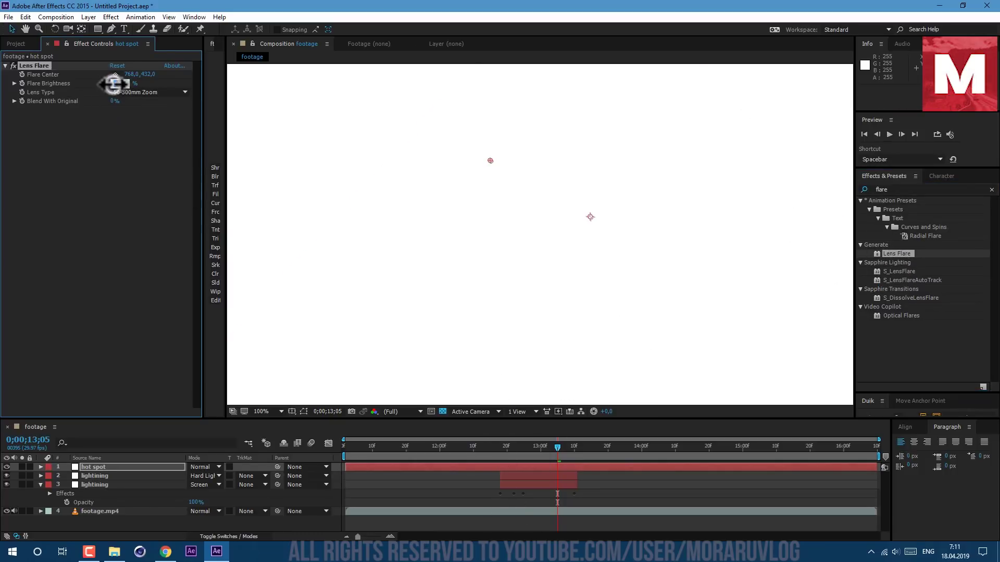
pyautogui.click(128, 92)
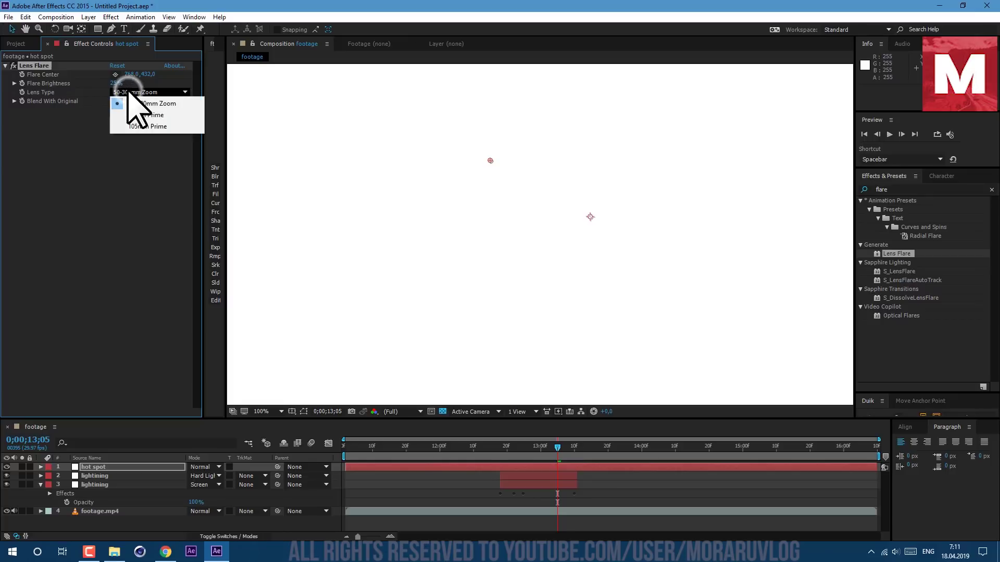
pyautogui.click(133, 127)
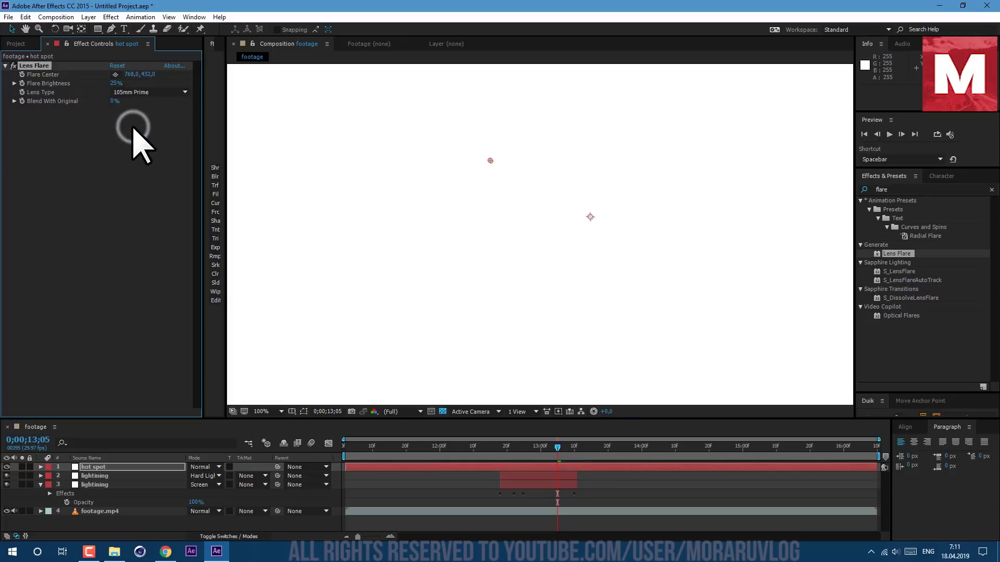
# - Find Fill, add it ahead of Lens Flare on the hot spot layer and set its color to black 000000
pyautogui.click(905, 187)
pyautogui.write('fill')
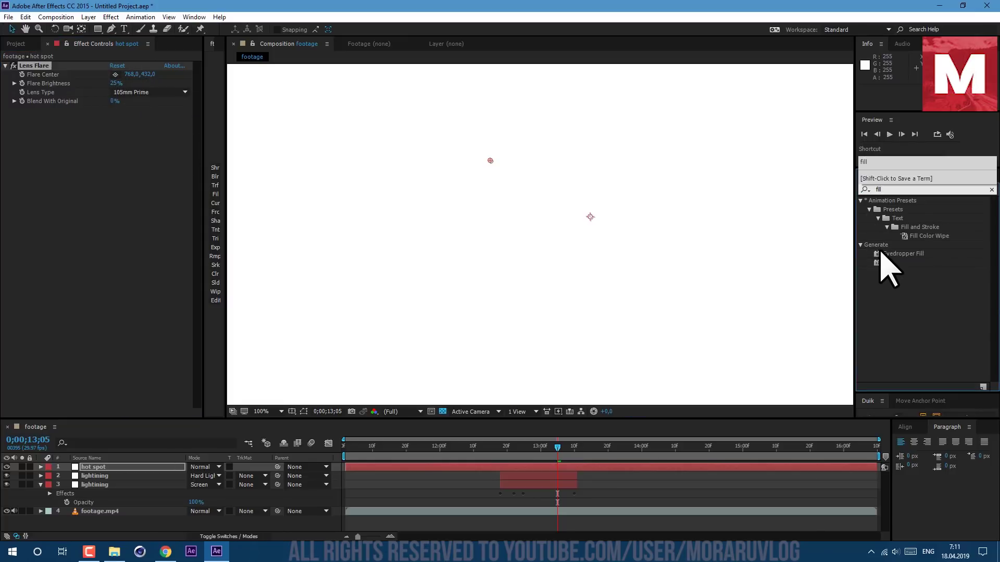
pyautogui.moveTo(886, 263); pyautogui.dragTo(49, 78)
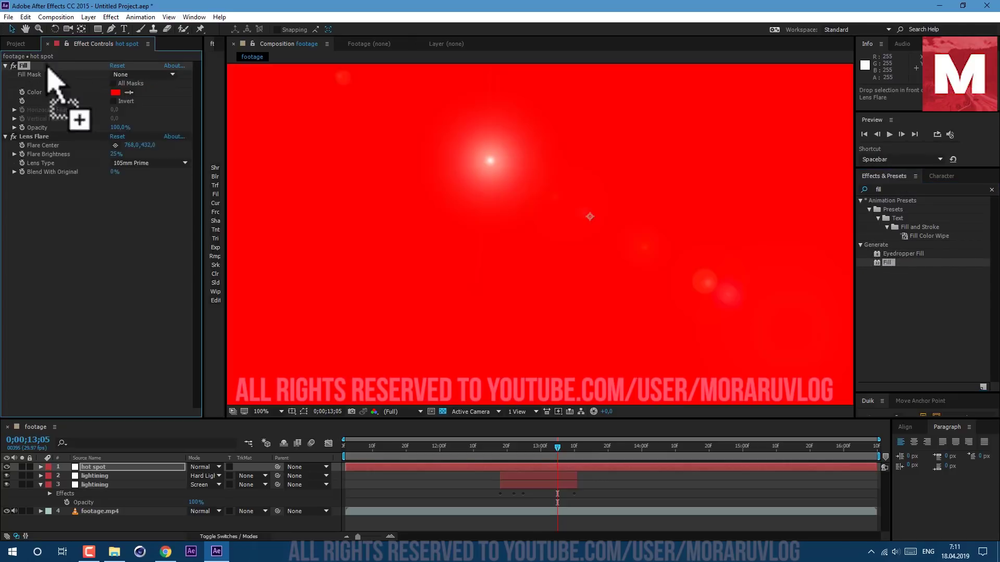
pyautogui.click(116, 92)
pyautogui.click(103, 232)
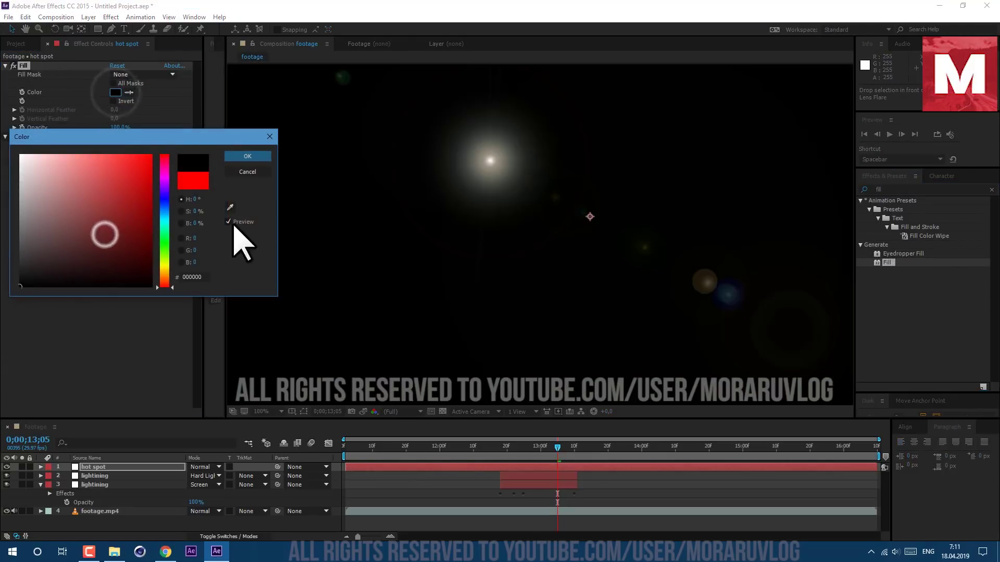
pyautogui.click(251, 158)
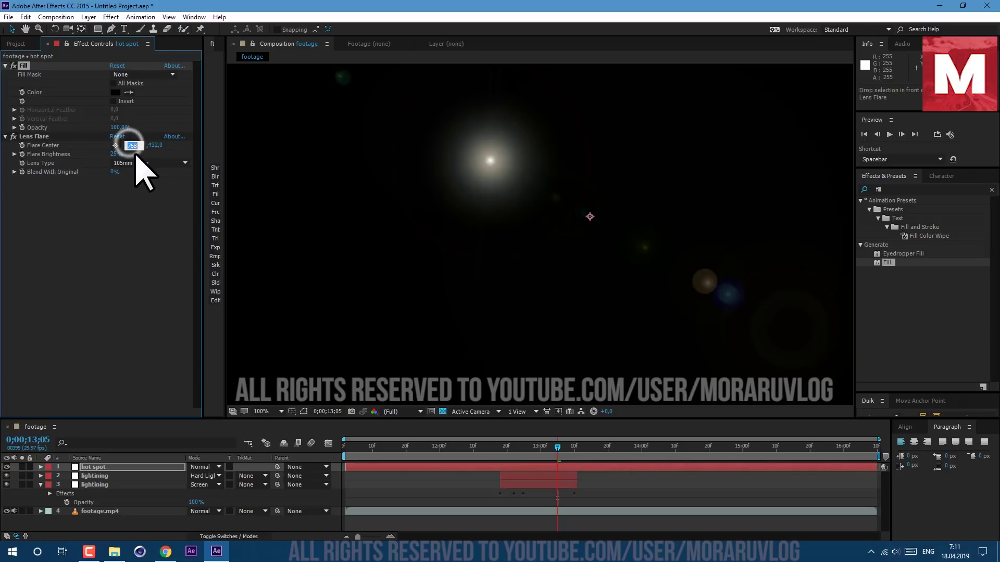
# - Set the Lens Flare's Flare Center to 960, 540
pyautogui.write('960')
pyautogui.press('Tab')
pyautogui.write('540')
pyautogui.press('Return')
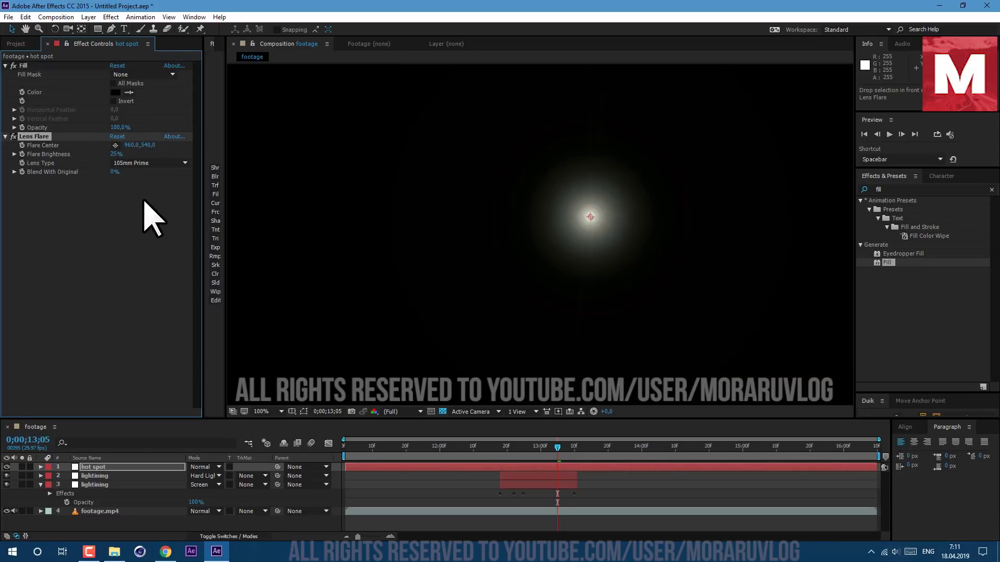
# - Find Fast Blur and add it after Lens Flare on the hot spot layer with Blurriness 56
pyautogui.doubleClick(879, 190)
pyautogui.write('fast b')
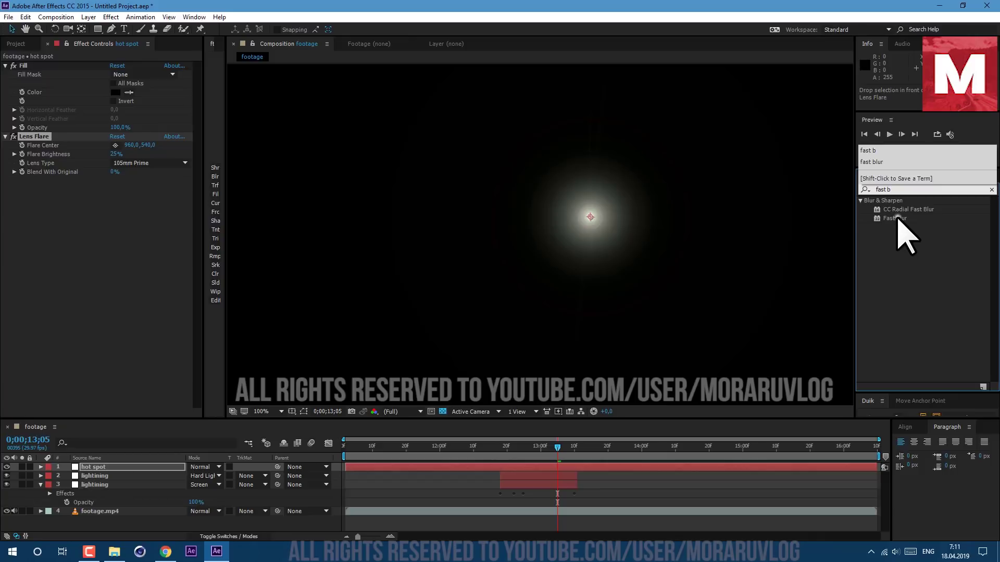
pyautogui.moveTo(900, 219); pyautogui.dragTo(138, 274)
pyautogui.click(115, 191)
pyautogui.write('56')
# - Add Curves after Fast Blur, shape the RGB curve into an S for more contrast and slightly raise the Blue curve
pyautogui.doubleClick(919, 190)
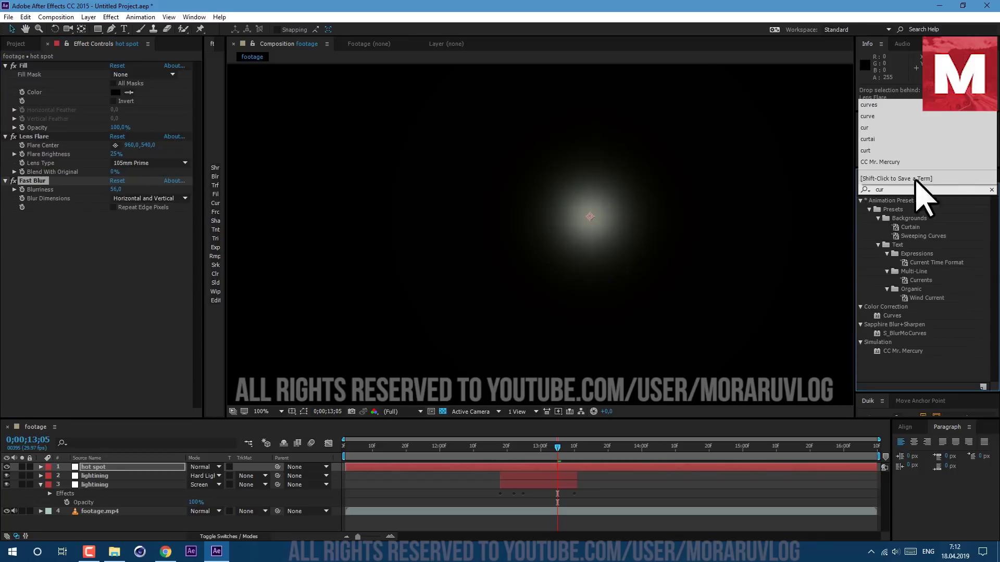
pyautogui.write('curv')
pyautogui.moveTo(892, 245); pyautogui.dragTo(107, 286)
pyautogui.moveTo(54, 342); pyautogui.dragTo(59, 349)
pyautogui.click(159, 219)
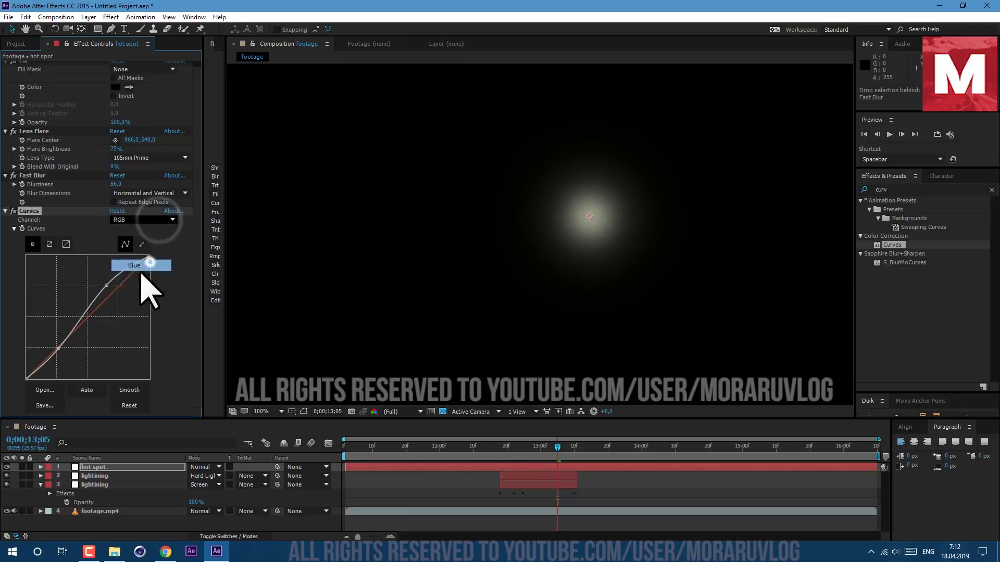
pyautogui.click(146, 265)
# - Set the hot spot layer's blending mode to Add and move the glow to the pointing fingertip, at about 694, 449
pyautogui.click(201, 467)
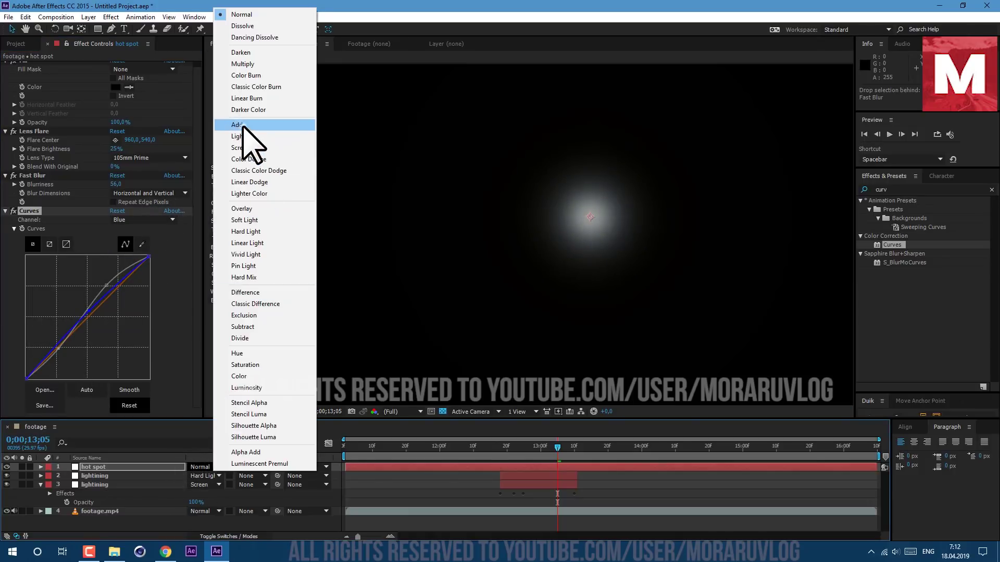
pyautogui.click(316, 125)
pyautogui.moveTo(606, 226); pyautogui.dragTo(476, 187)
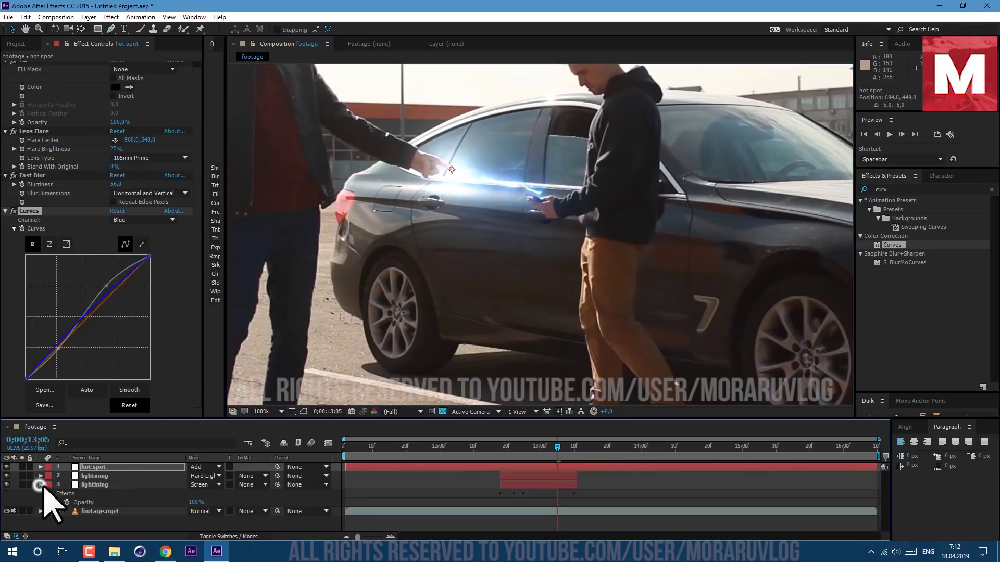
# - Collapse the lightning layer's properties and set a Position keyframe on the hot spot layer at 0;00;13;05
pyautogui.click(40, 485)
pyautogui.click(96, 467)
pyautogui.press('p')
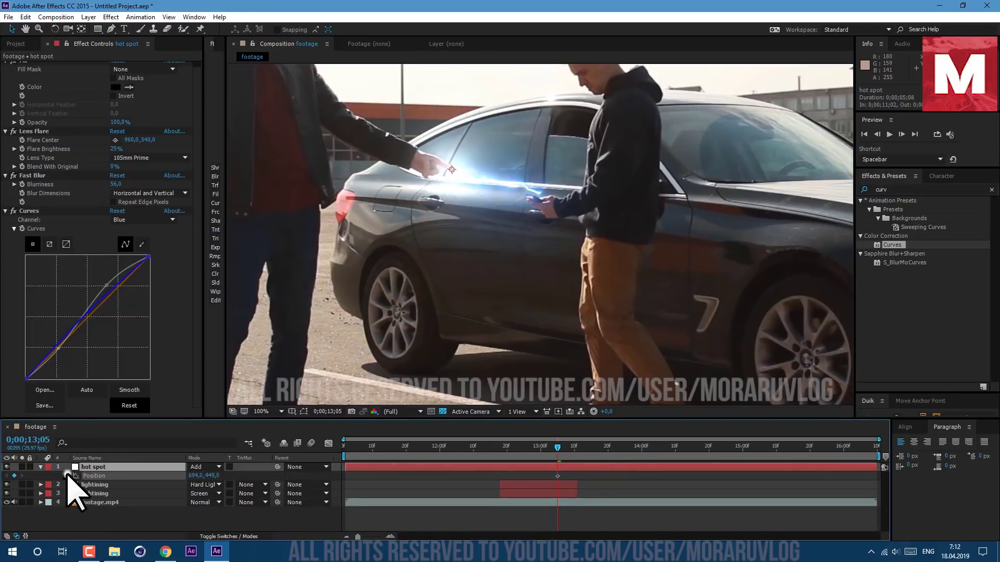
pyautogui.click(68, 474)
# - Keyframe the hot spot's Position forward from 0;00;13;09 to follow the fingertip, and trim the layer to end at 0;00;13;12
pyautogui.moveTo(557, 443); pyautogui.dragTo(570, 445)
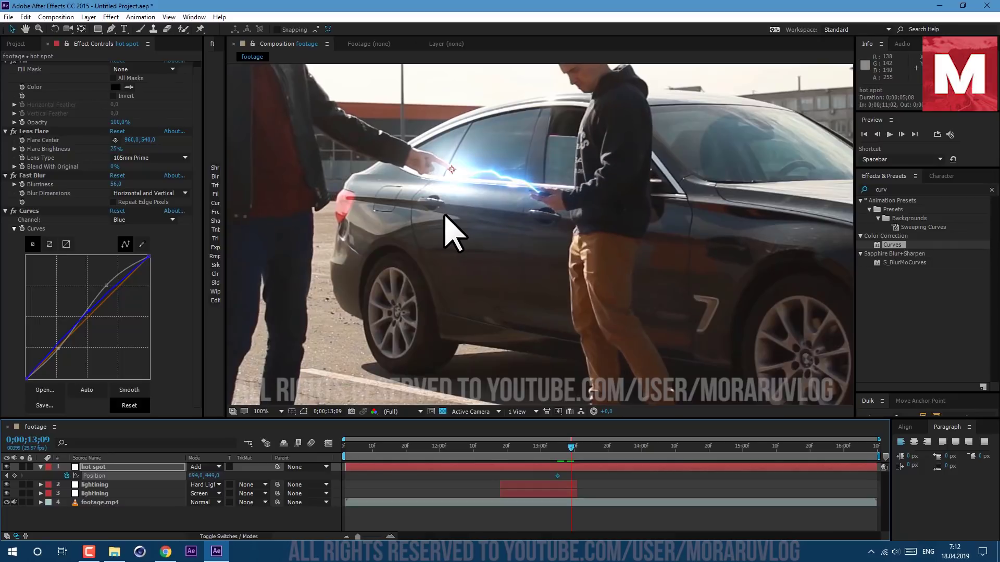
pyautogui.hotkey('shift', 'Left')
pyautogui.press('pagedown')
pyautogui.press('pagedown')
pyautogui.press('pagedown')
pyautogui.hotkey('shift', 'Up')
pyautogui.hotkey('shift', 'Up')
pyautogui.press('Up')
pyautogui.press('Up')
pyautogui.press('Left')
pyautogui.press('Left')
pyautogui.moveTo(879, 470); pyautogui.dragTo(491, 448)
# - Keyframe the hot spot's Position along the fingertip back to 613, 427 at 0;00;12;15, and trim the layer's start there
pyautogui.press('Down')
pyautogui.hotkey('shift', 'Left')
pyautogui.press('Down')
pyautogui.hotkey('shift', 'Left')
pyautogui.hotkey('shift', 'Left')
pyautogui.press('Left')
pyautogui.press('Left')
pyautogui.press('Left')
pyautogui.press('Left')
pyautogui.hotkey('shift', 'Up')
pyautogui.press('Down')
pyautogui.press('Down')
pyautogui.hotkey('shift', 'Left')
pyautogui.hotkey('shift', 'Left')
pyautogui.hotkey('shift', 'Left')
pyautogui.hotkey('shift', 'Left')
pyautogui.press('Left')
pyautogui.press('Left')
pyautogui.press('Left')
pyautogui.press('Left')
pyautogui.hotkey('shift', 'Up')
pyautogui.hotkey('shift', 'Up')
pyautogui.press('Down')
pyautogui.press('Down')
pyautogui.press('Down')
pyautogui.press('Down')
pyautogui.moveTo(345, 468); pyautogui.dragTo(490, 468)
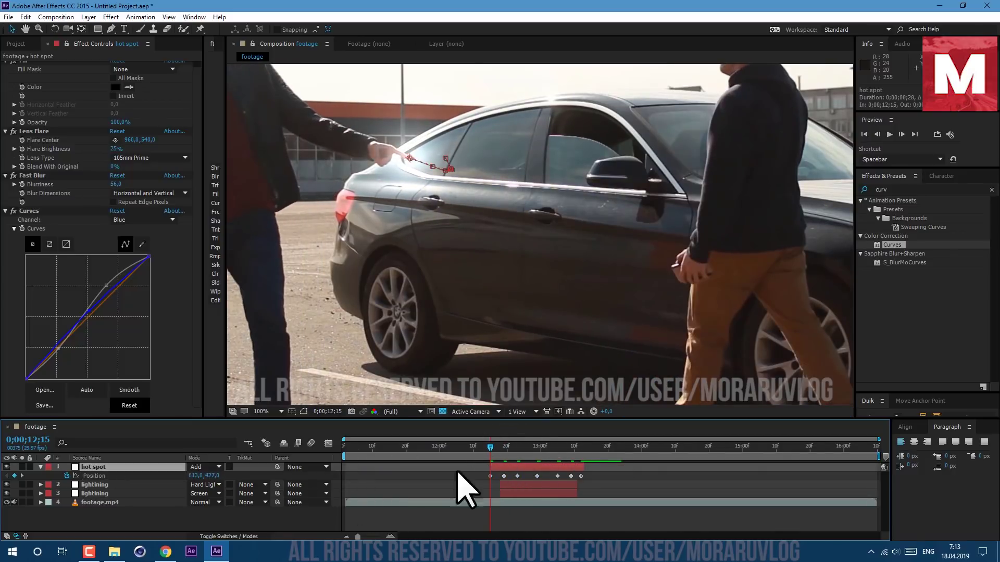
# - Keyframe the hot spot's Opacity to fade in from 0;00;12;15, stay at 100% until 0;00;13;09 and reach 0% at 0;00;13;12
pyautogui.click(491, 475)
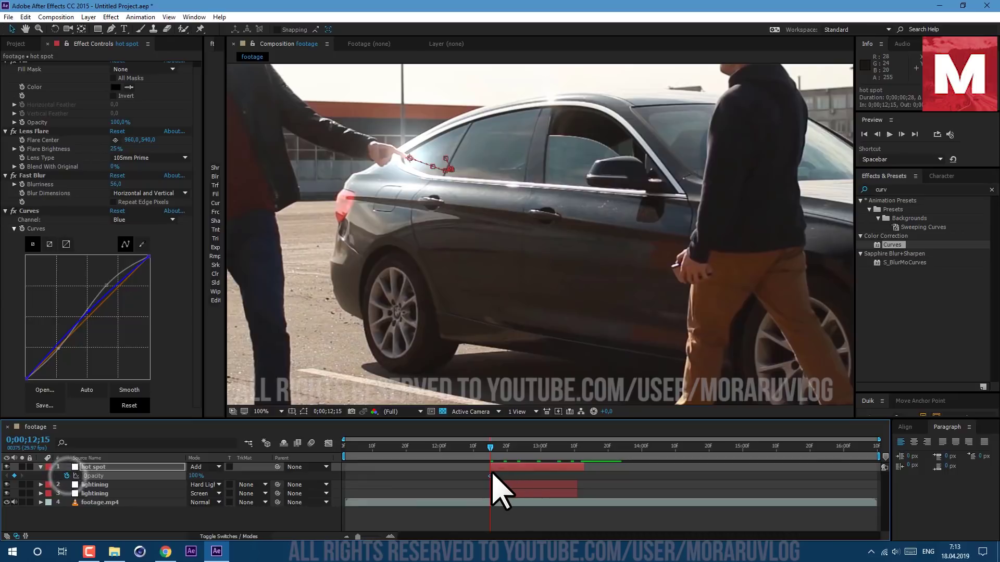
pyautogui.moveTo(491, 475); pyautogui.dragTo(501, 475)
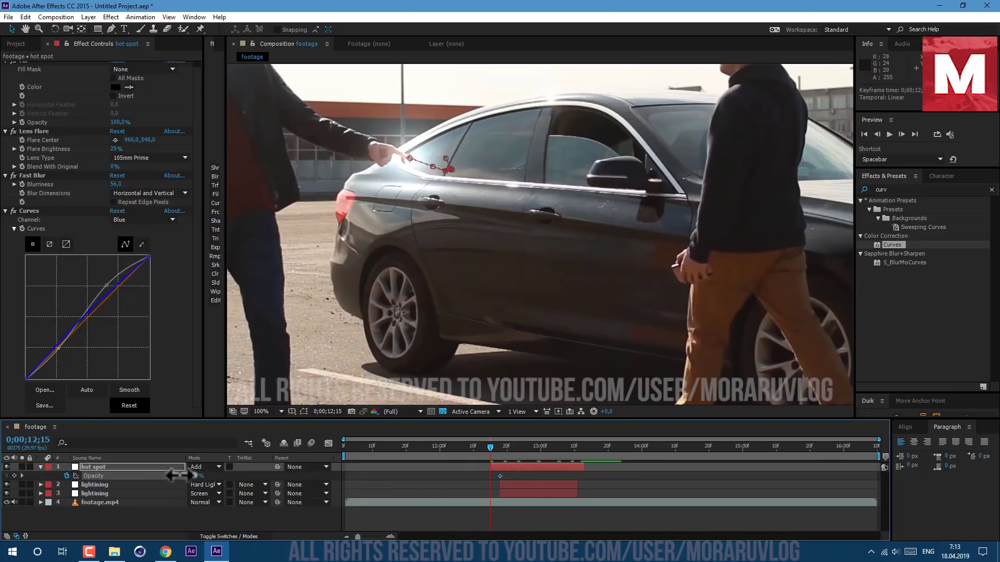
pyautogui.moveTo(194, 476); pyautogui.dragTo(141, 475)
pyautogui.moveTo(567, 447); pyautogui.dragTo(571, 449)
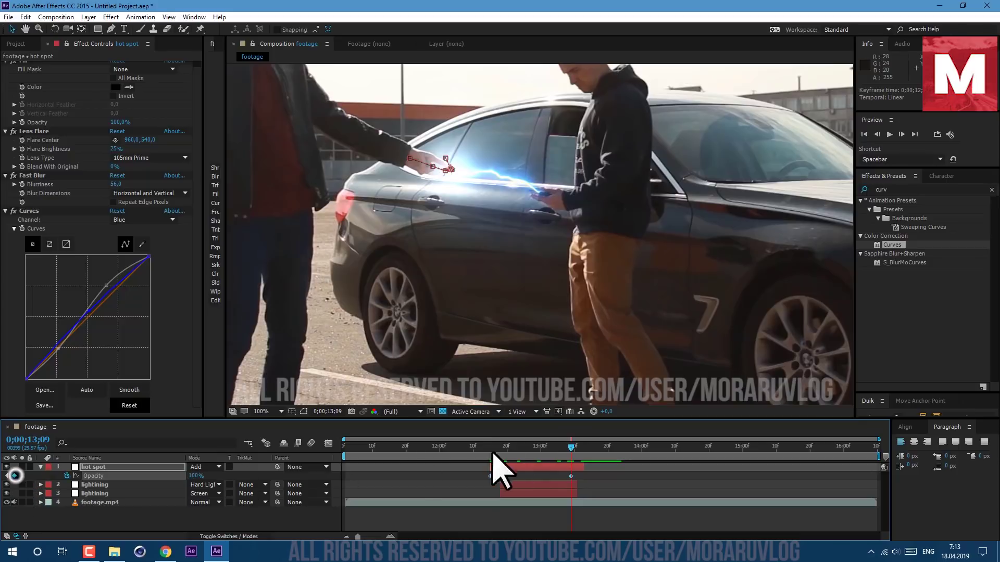
pyautogui.moveTo(572, 448); pyautogui.dragTo(581, 447)
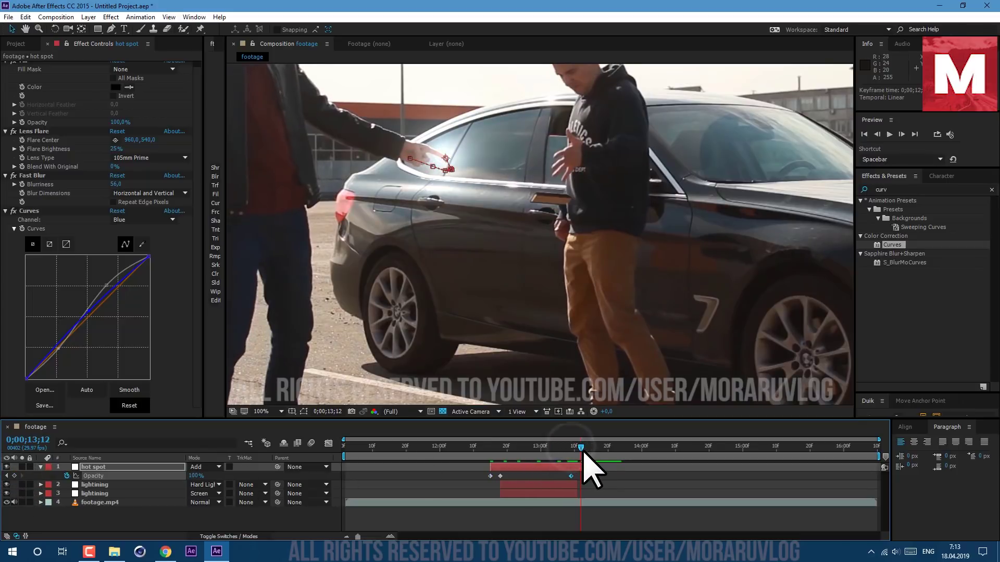
pyautogui.moveTo(193, 474); pyautogui.dragTo(100, 509)
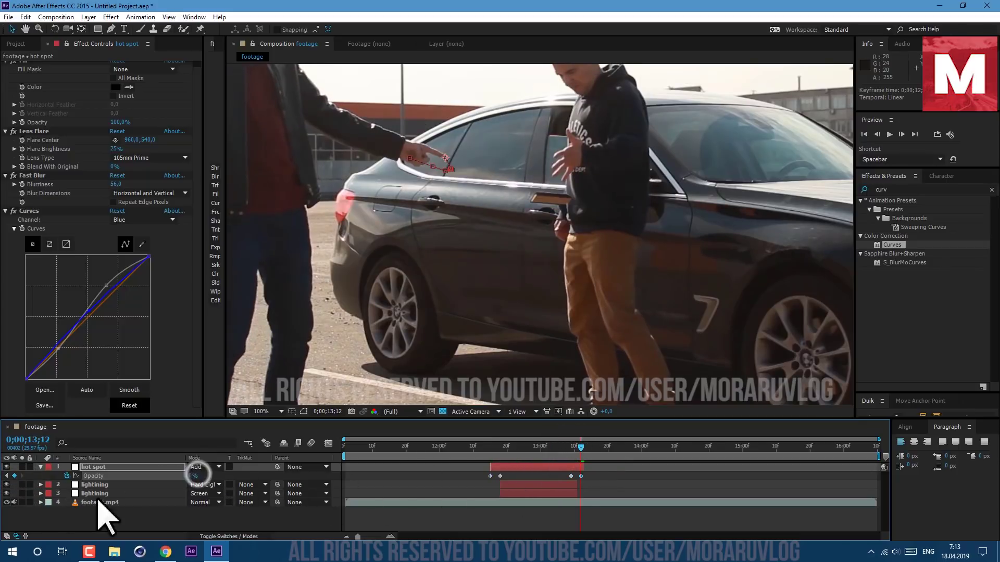
# - Preview the lightning with the animated hot spot, in the full frame and up close around the hands
pyautogui.click(502, 522)
pyautogui.click(488, 447)
pyautogui.moveTo(493, 451); pyautogui.dragTo(560, 462)
pyautogui.scroll(-2, 575, 250)
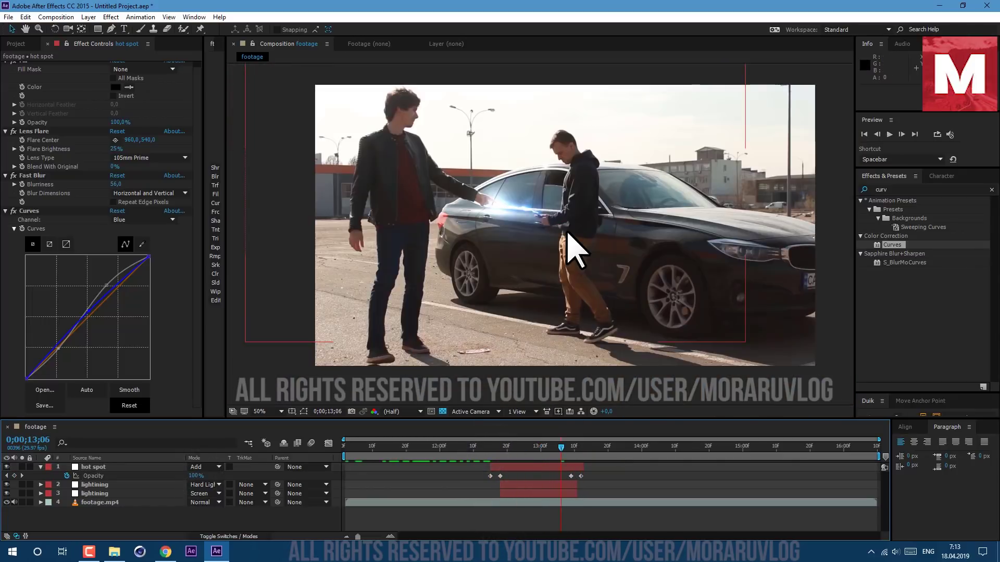
pyautogui.scroll(2, 575, 250)
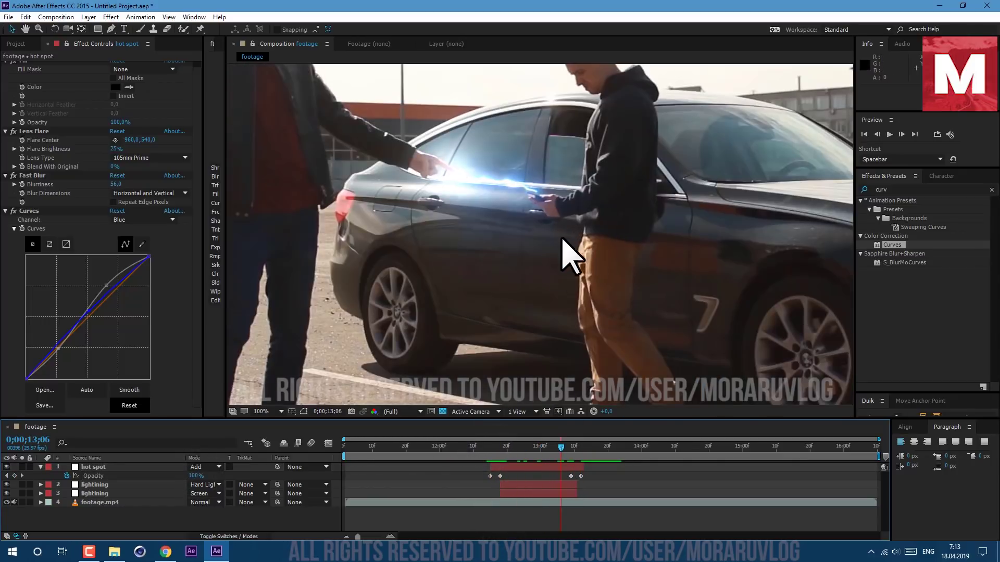
pyautogui.click(532, 464)
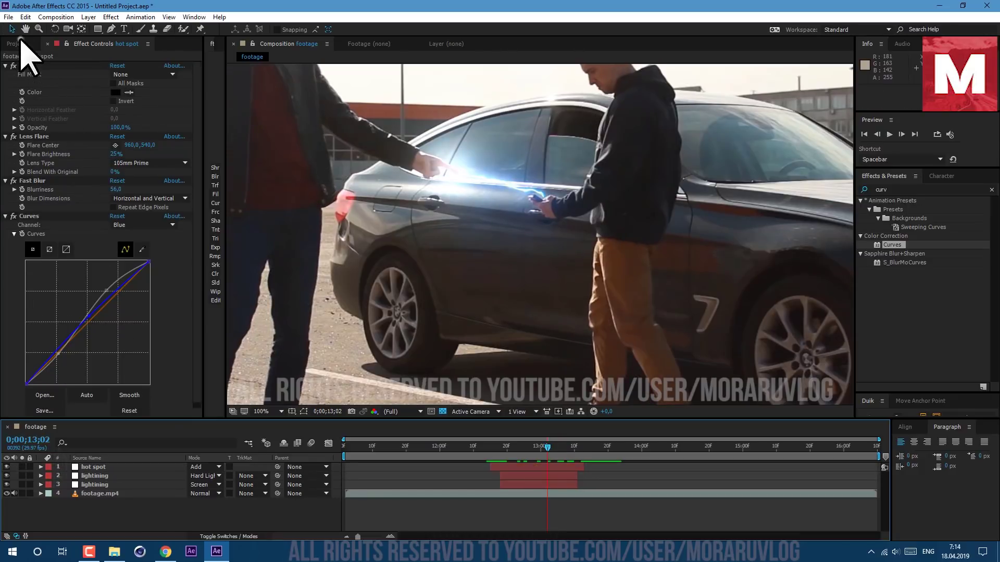
# - Add sparks.mp4 from the project as the top layer of the footage composition, starting at 0;00;12;29
pyautogui.click(20, 42)
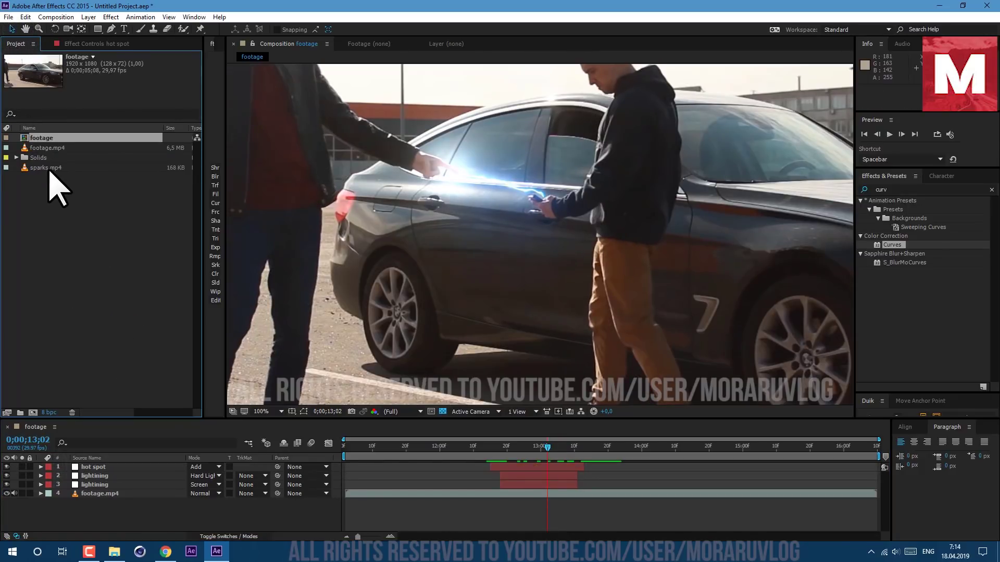
pyautogui.moveTo(50, 169); pyautogui.dragTo(264, 479)
pyautogui.moveTo(425, 466); pyautogui.dragTo(617, 477)
# - Switch to the Chrome browser and search YouTube for sparks footage
pyautogui.click(176, 552)
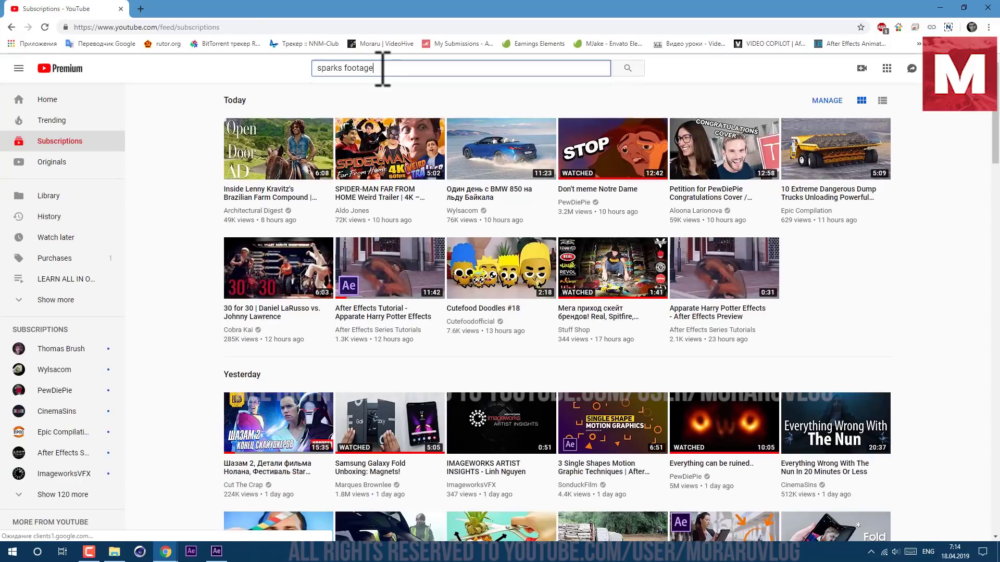
pyautogui.press('Return')
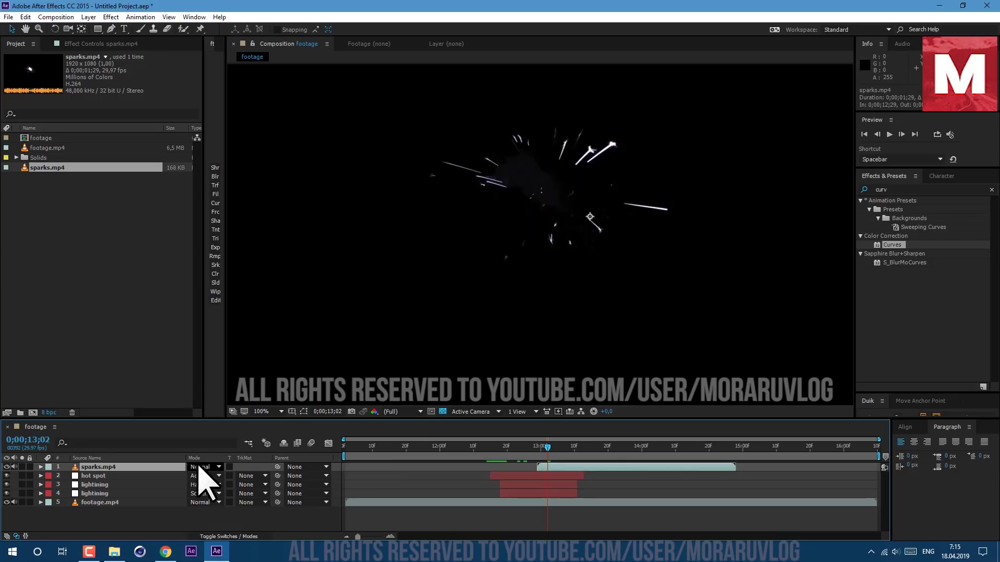
# - Set the sparks layer's blending mode to Add, place it at 961, 526 and shift it to start around 0;00;13;10
pyautogui.click(204, 467)
pyautogui.click(261, 126)
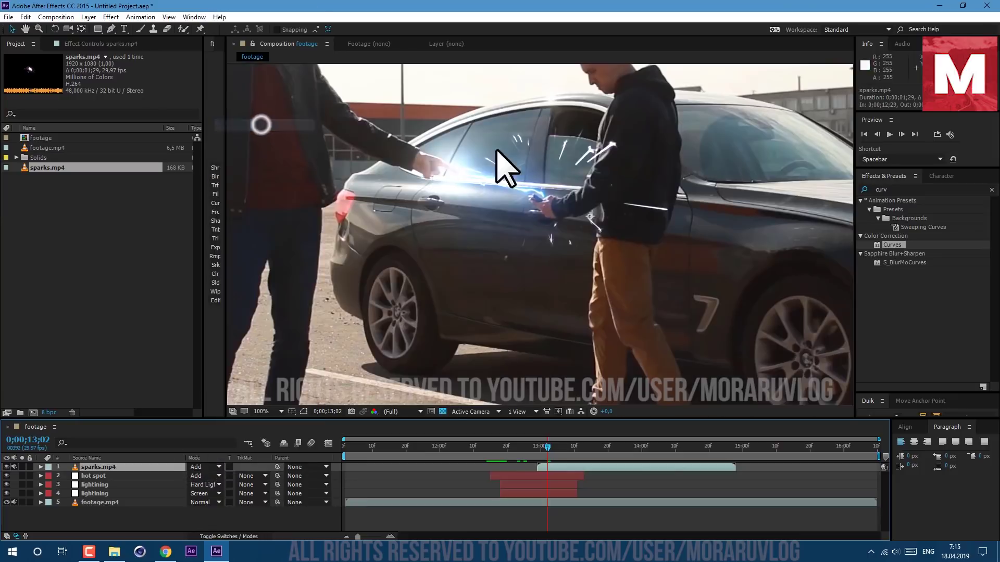
pyautogui.moveTo(545, 195); pyautogui.dragTo(532, 185)
pyautogui.moveTo(545, 450); pyautogui.dragTo(618, 467)
pyautogui.press(',')
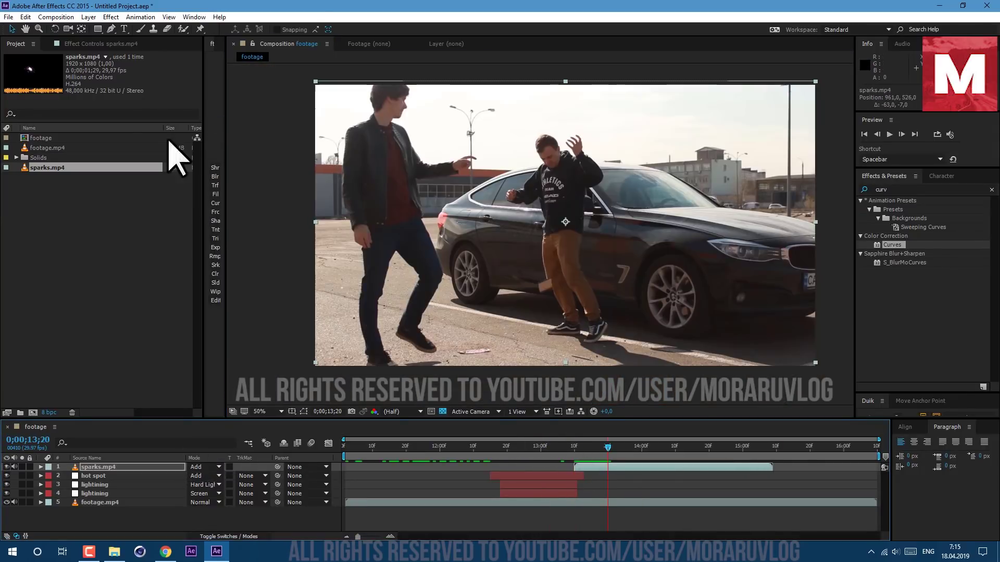
# - Duplicate the sparks layer and move the copy down to the feet of the man by the car, at 981, 1032
pyautogui.click(22, 19)
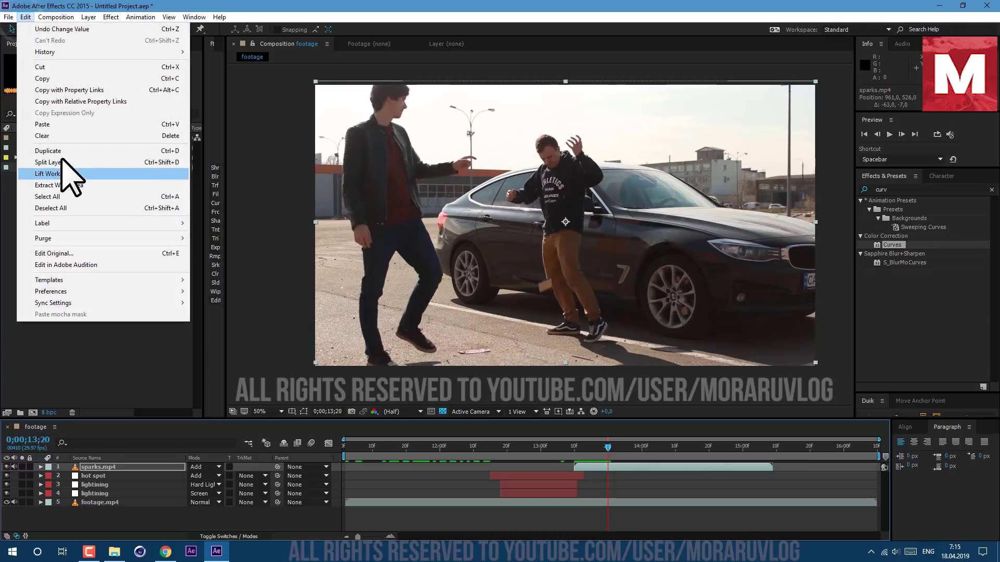
pyautogui.click(62, 154)
pyautogui.moveTo(598, 217); pyautogui.dragTo(594, 331)
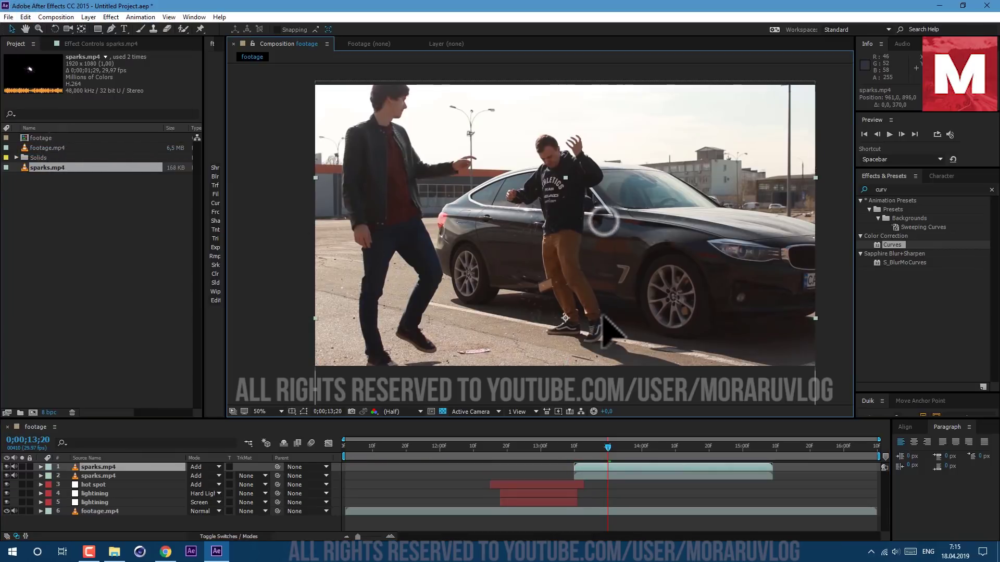
pyautogui.moveTo(617, 446); pyautogui.dragTo(625, 448)
pyautogui.moveTo(580, 304); pyautogui.dragTo(591, 345)
# - Flip the duplicated sparks, shift their start to 0;00;13;25, scale them down and place them at 823, 992 by the feet
pyautogui.rightClick(582, 319)
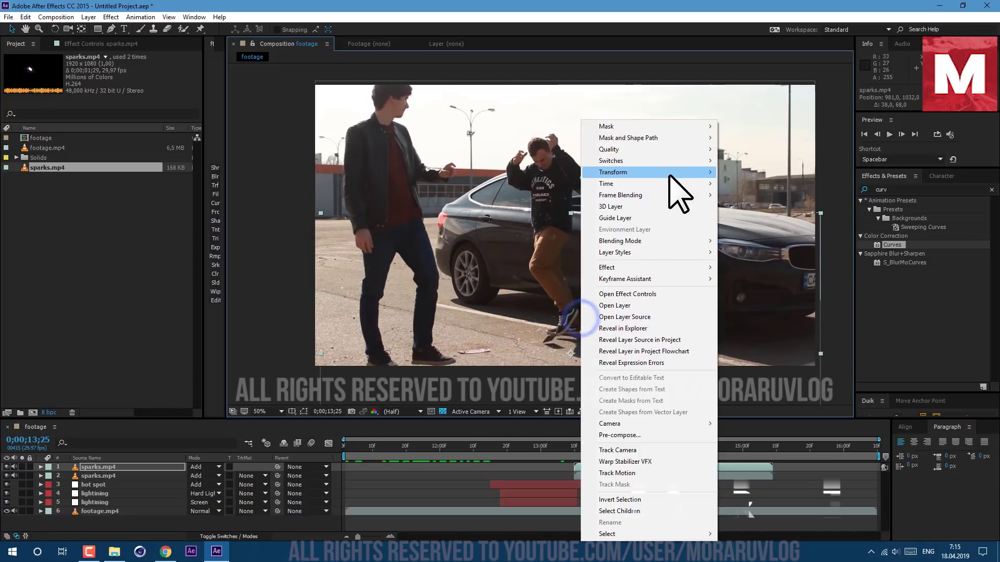
pyautogui.moveTo(671, 172)
pyautogui.click(750, 259)
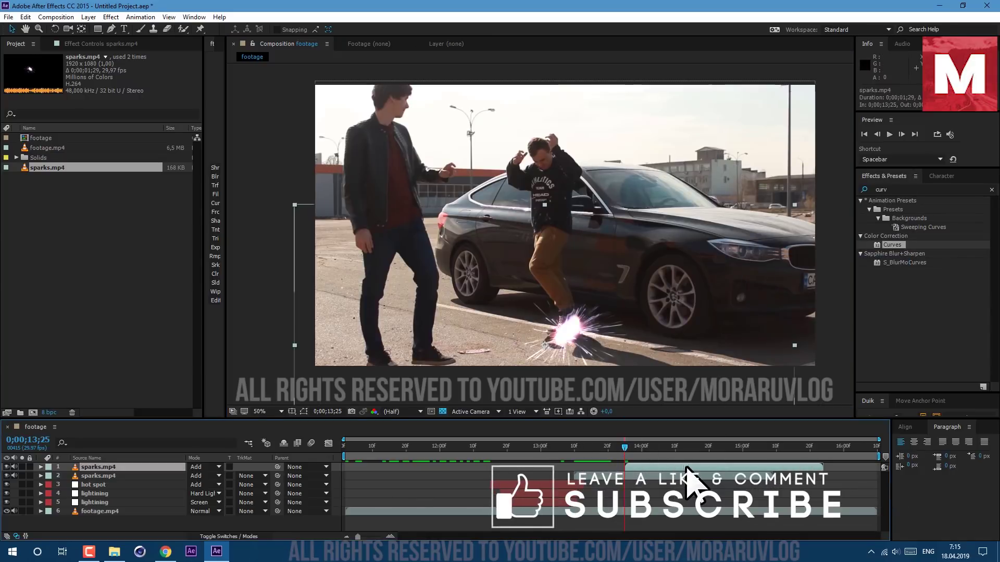
pyautogui.press('s')
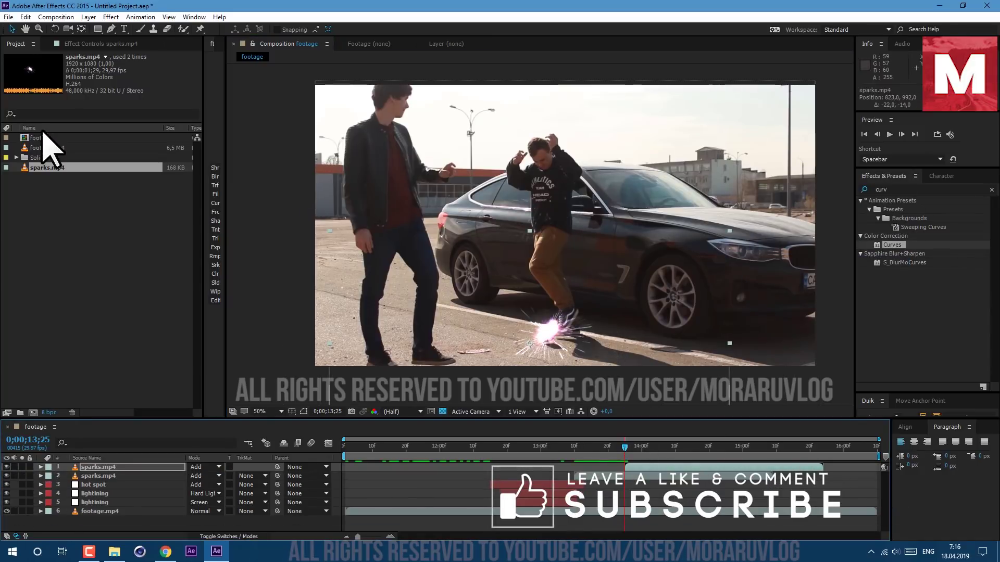
# - Nest the footage composition in a new composition and apply the Curves effect to it, viewing the frame at 0;00;11;23
pyautogui.moveTo(44, 138); pyautogui.dragTo(34, 412)
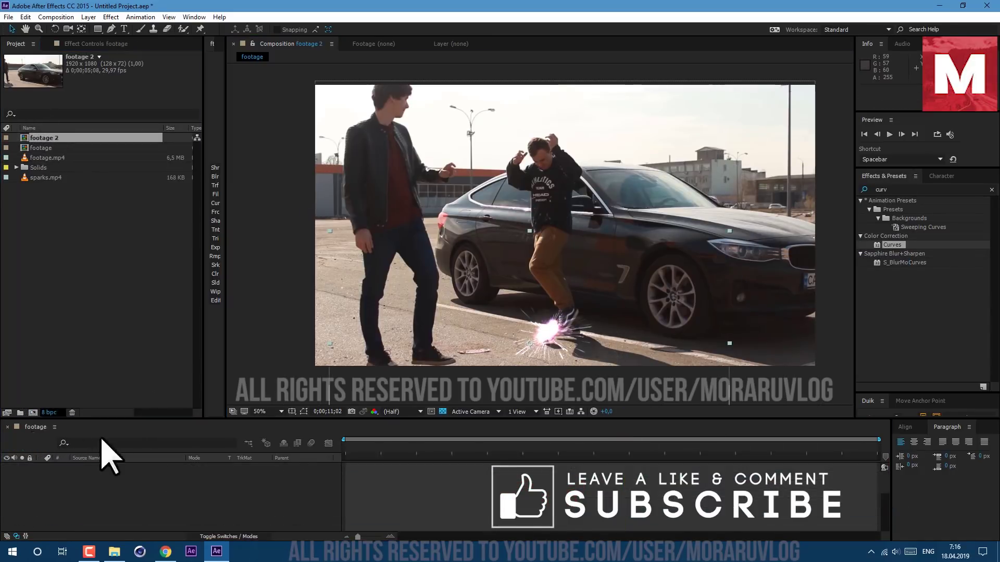
pyautogui.moveTo(355, 452); pyautogui.dragTo(416, 473)
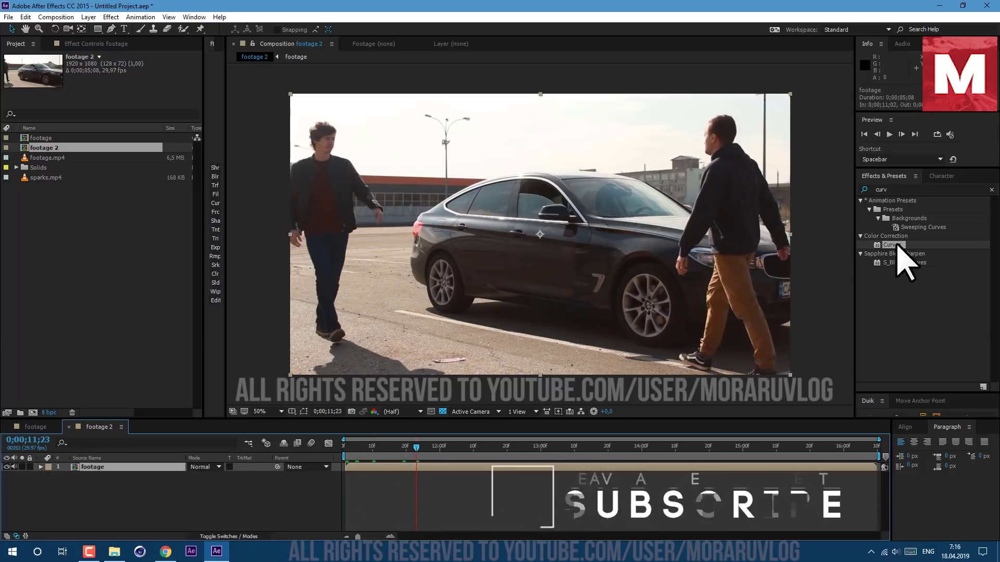
pyautogui.moveTo(892, 245); pyautogui.dragTo(511, 467)
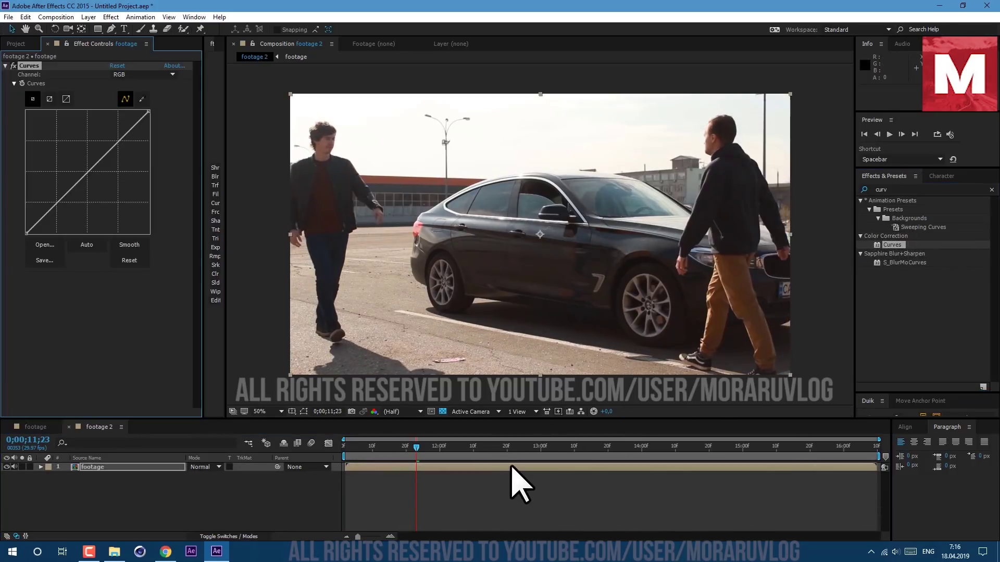
# - Warm the footage in Curves by slightly raising the Red channel's midtones and lowering the Blue channel's midtones
pyautogui.click(125, 78)
pyautogui.click(127, 94)
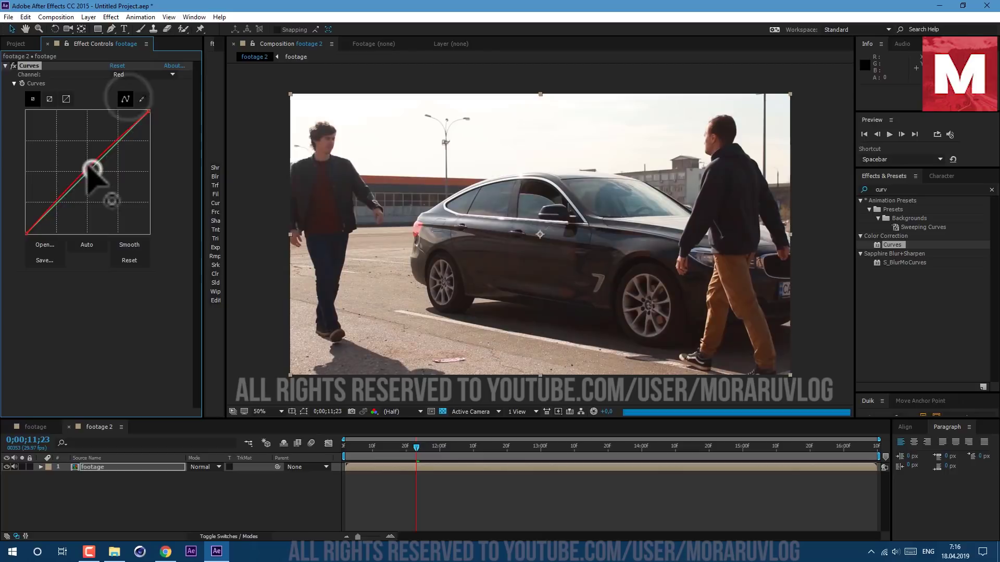
pyautogui.click(138, 74)
pyautogui.click(133, 115)
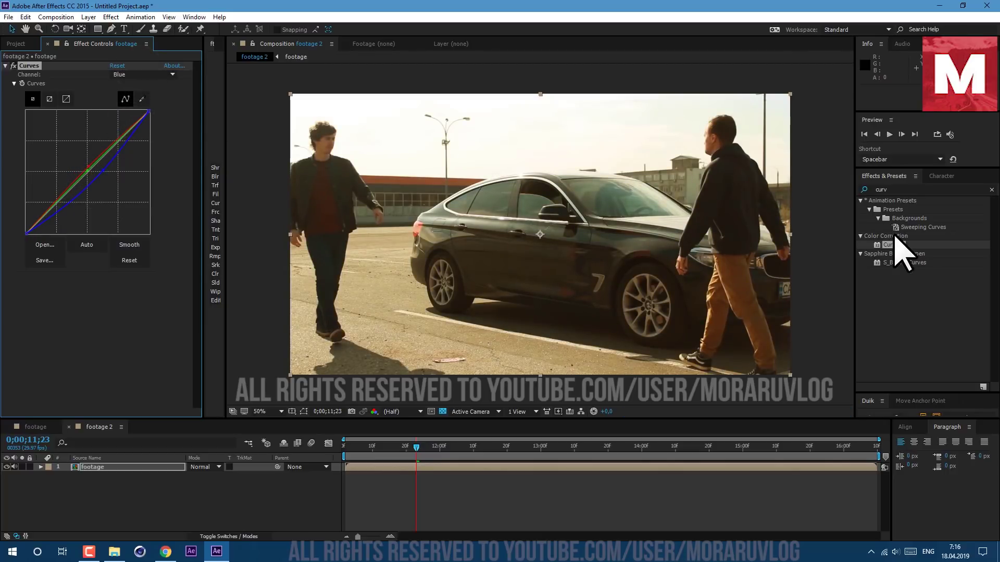
# - Add a second Curves effect below the first, darken the RGB shadows to raise contrast, and preview the graded footage
pyautogui.moveTo(899, 256); pyautogui.dragTo(99, 312)
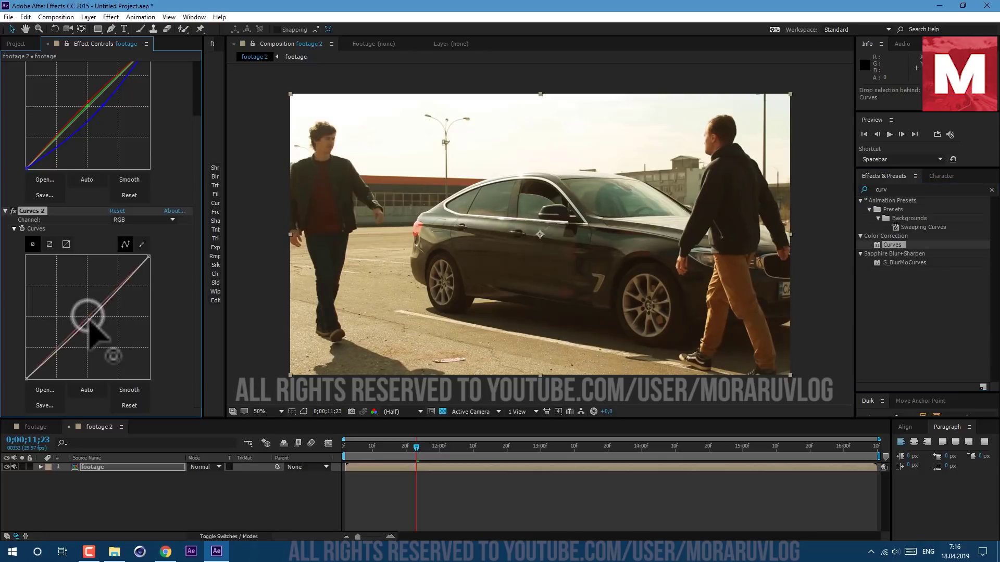
pyautogui.moveTo(28, 363); pyautogui.dragTo(37, 378)
pyautogui.press('space')
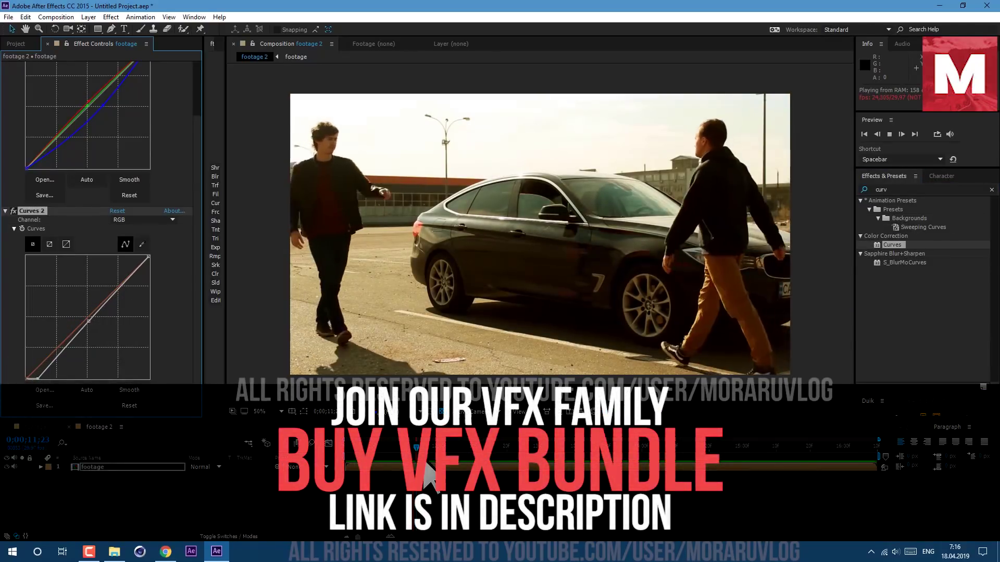